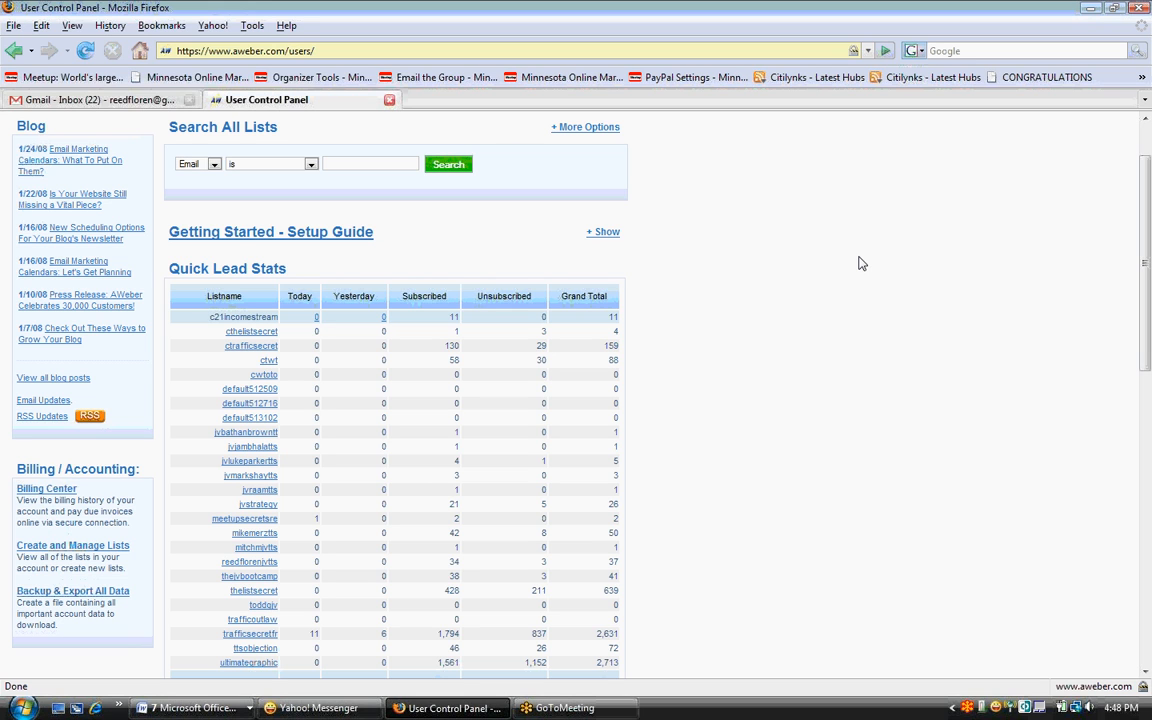
pyautogui.scroll(3, 862, 263)
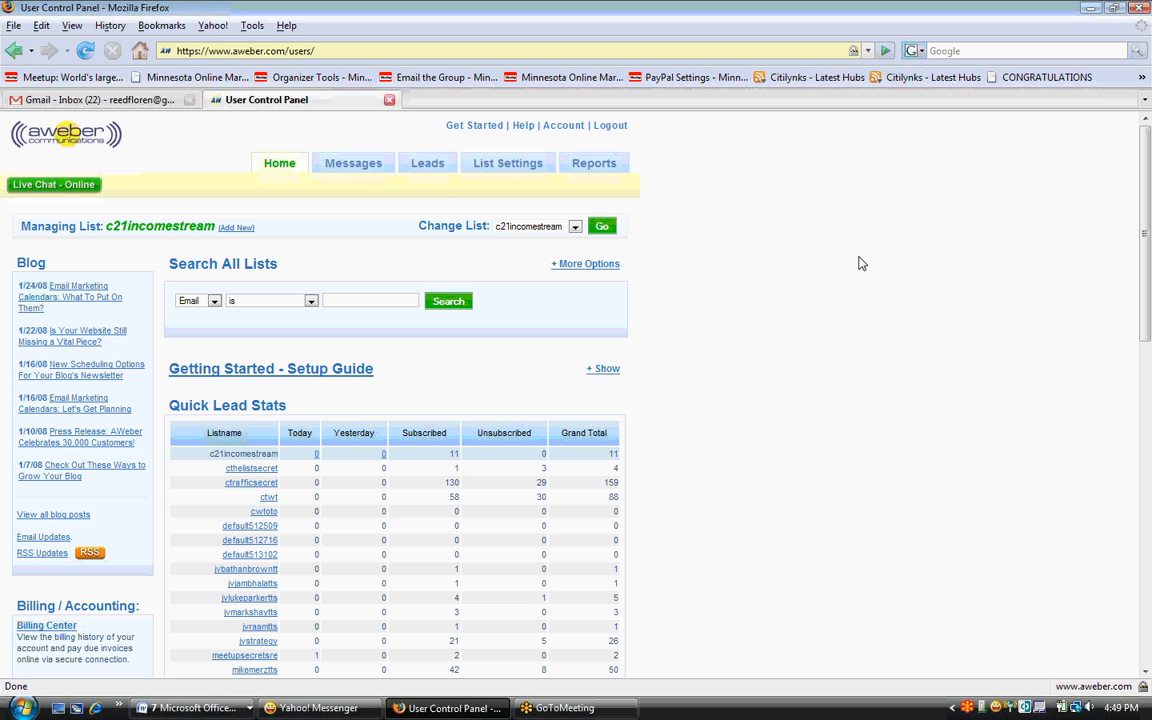
pyautogui.moveTo(356, 164)
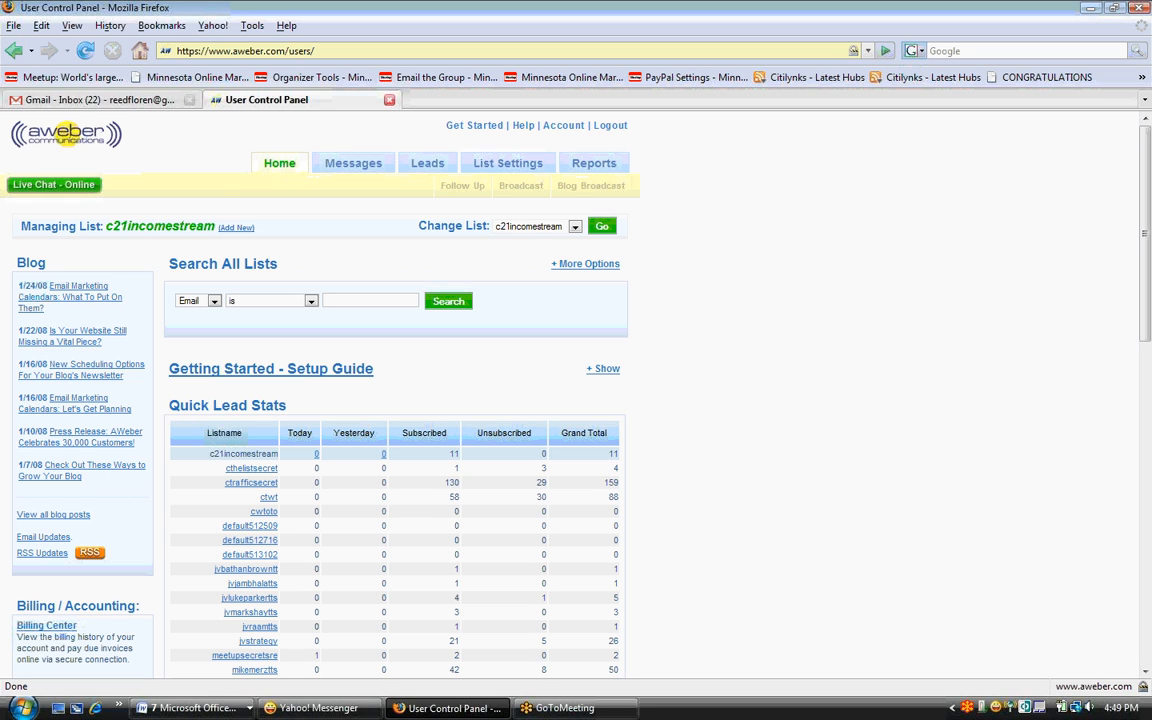
pyautogui.scroll(-1, 240, 240)
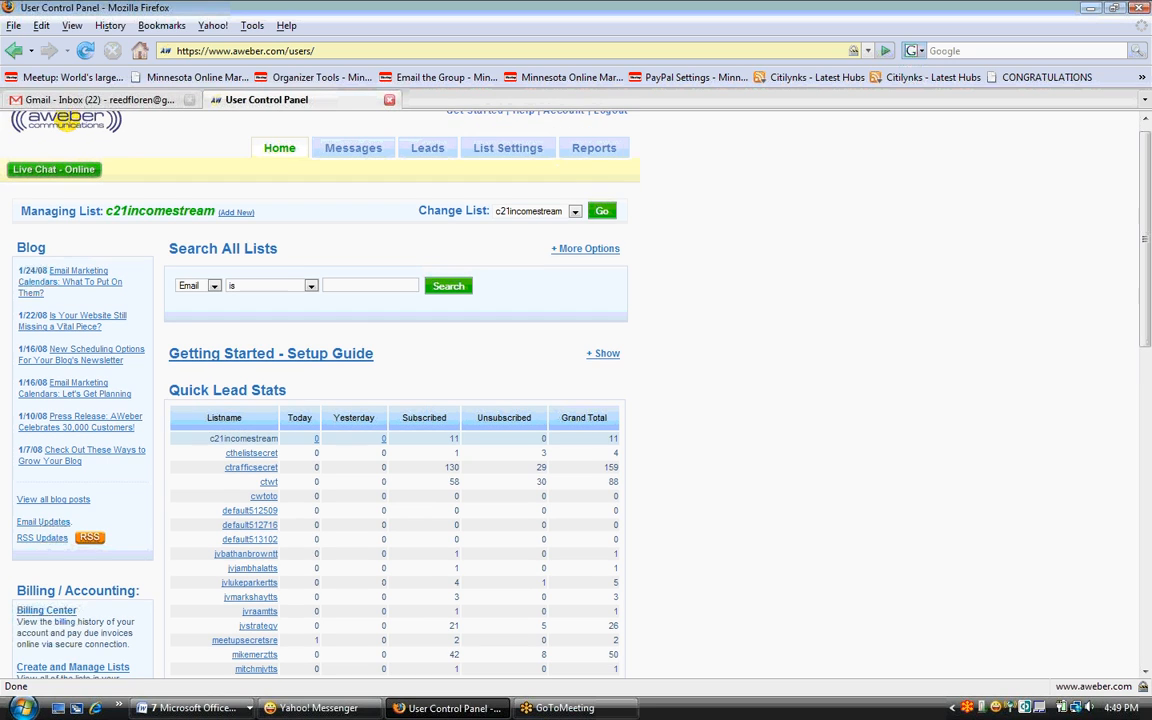
pyautogui.scroll(-2, 400, 390)
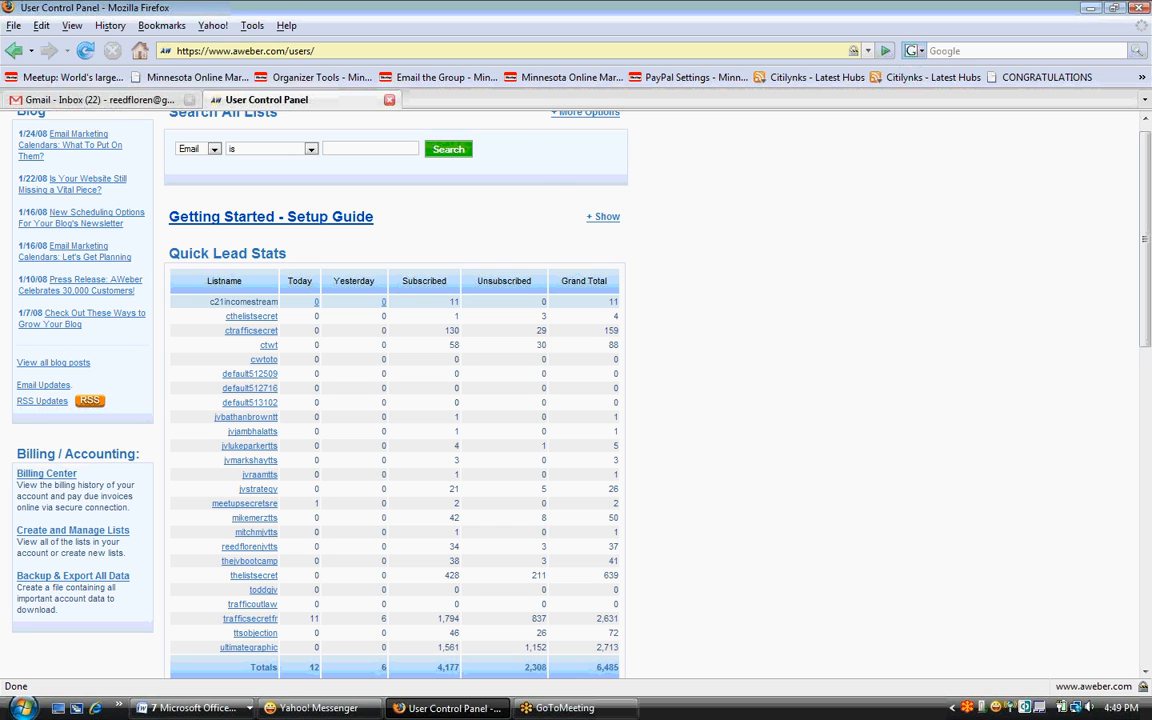
pyautogui.scroll(3, 400, 390)
pyautogui.click(145, 105)
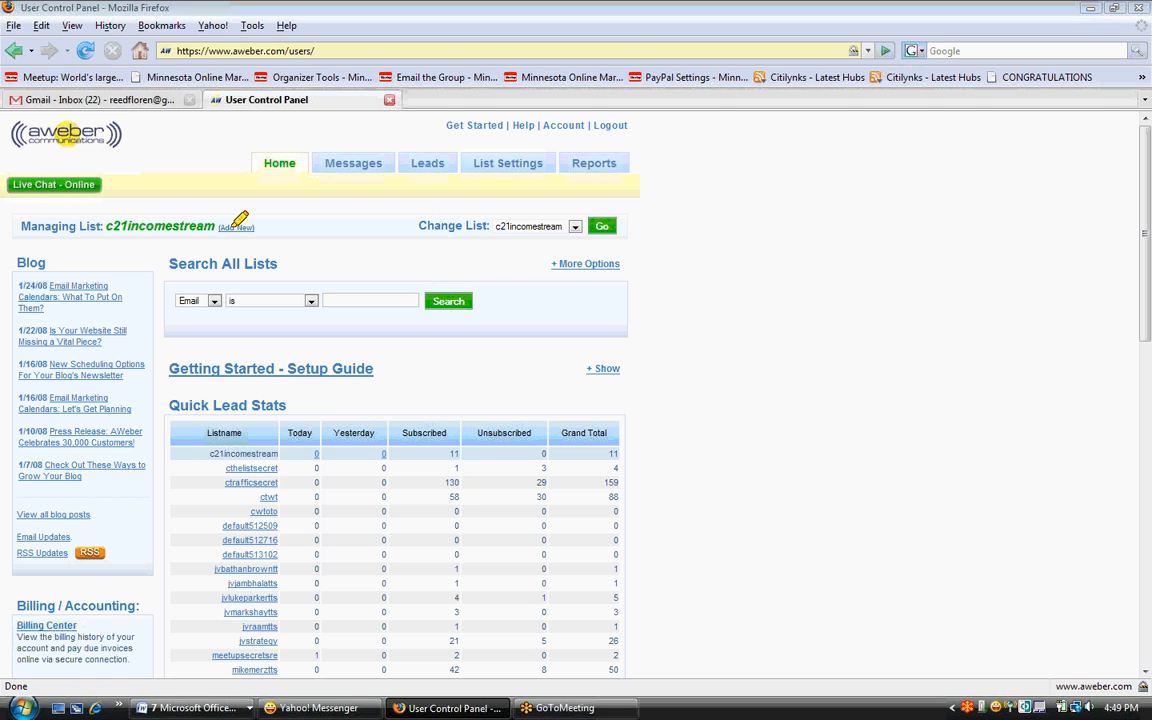
pyautogui.moveTo(219, 229); pyautogui.dragTo(249, 228)
# Step: Create a new autoresponder list and name it myfirstlist3428
pyautogui.click(236, 228)
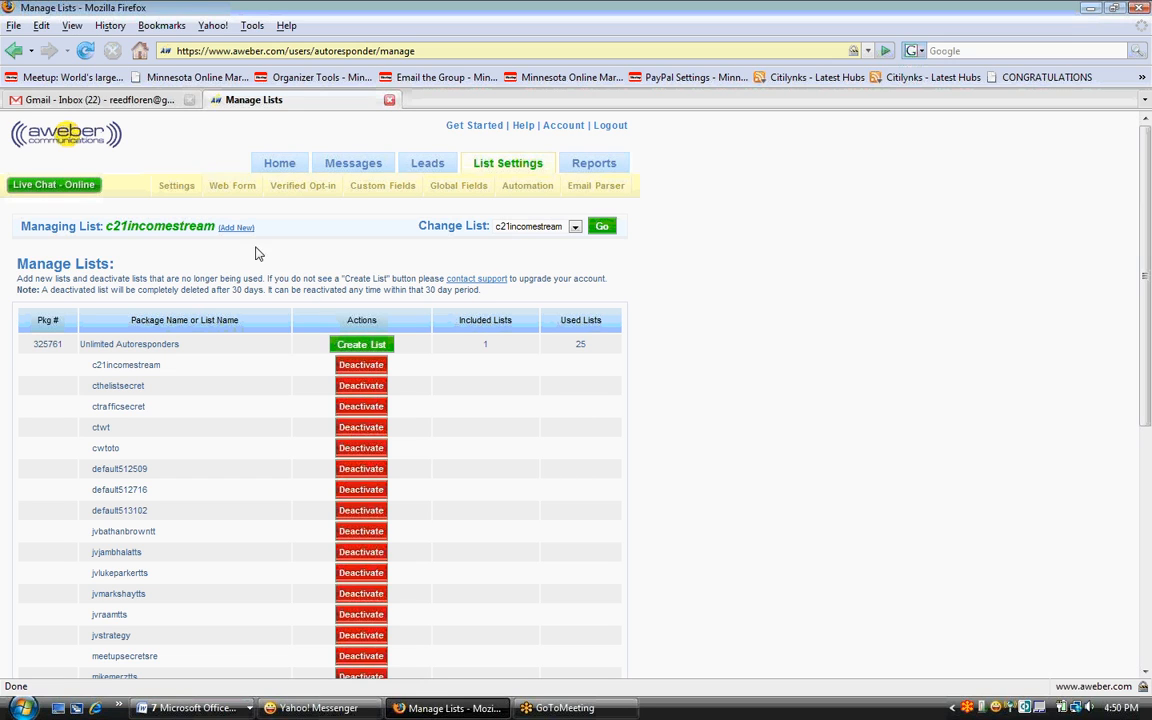
pyautogui.click(339, 350)
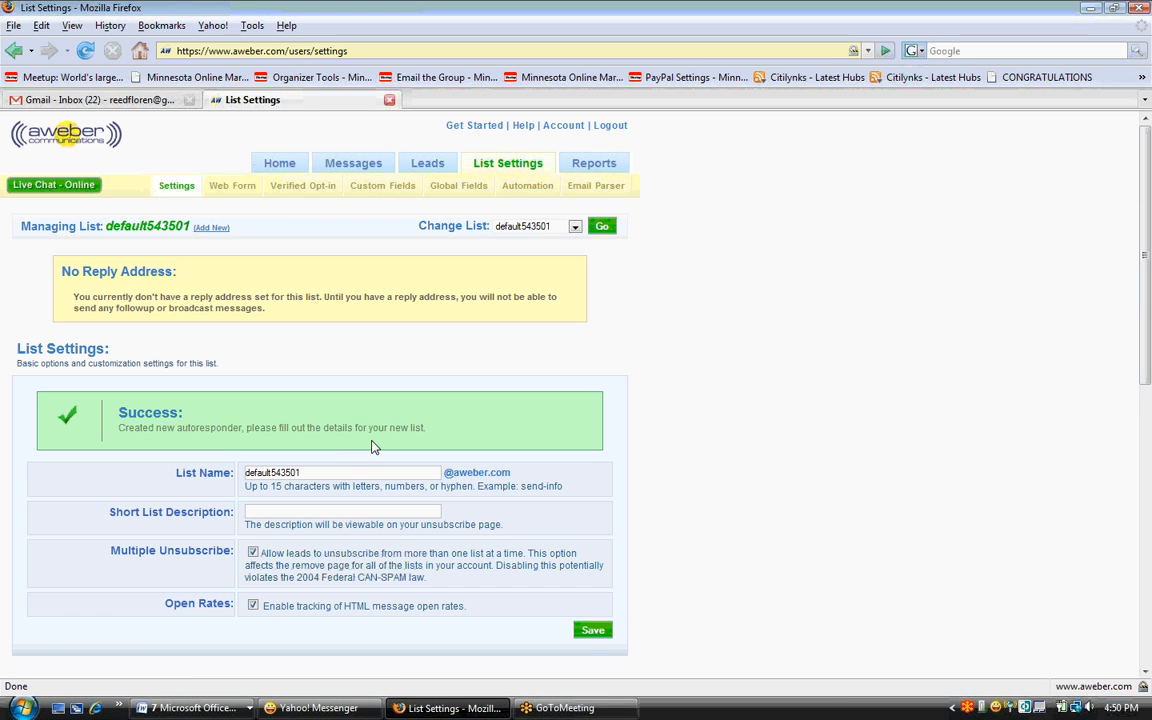
pyautogui.click(331, 471)
pyautogui.moveTo(331, 471); pyautogui.dragTo(212, 471)
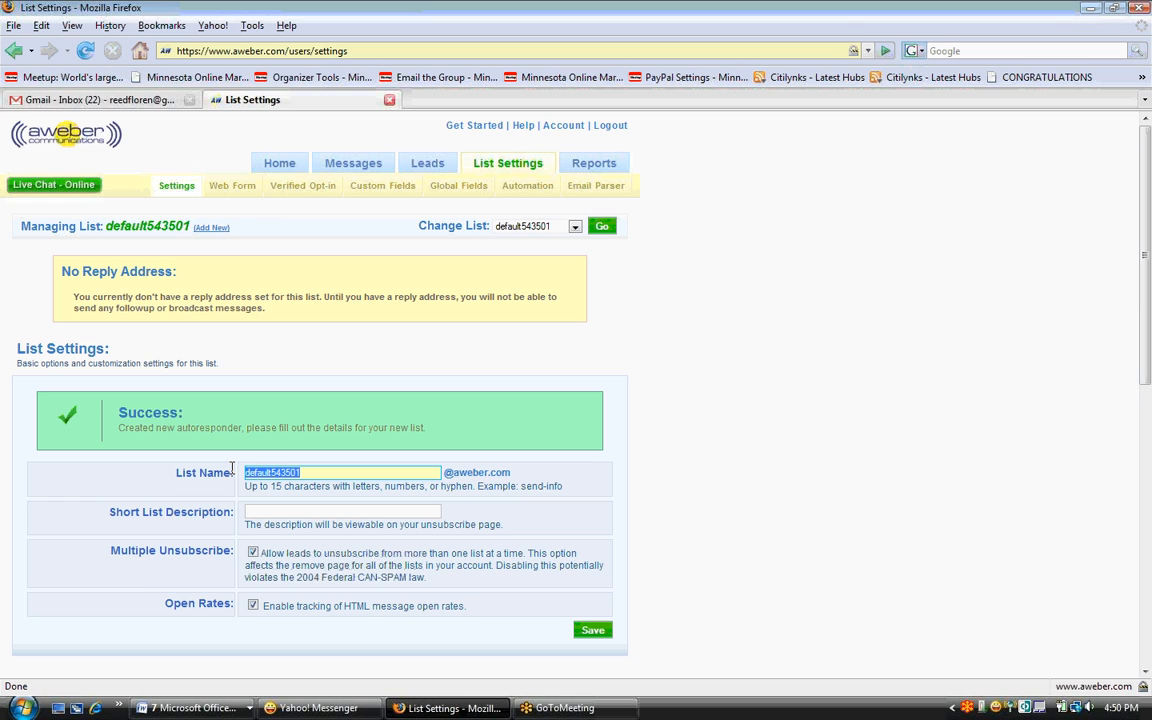
pyautogui.write('myfirstlist')
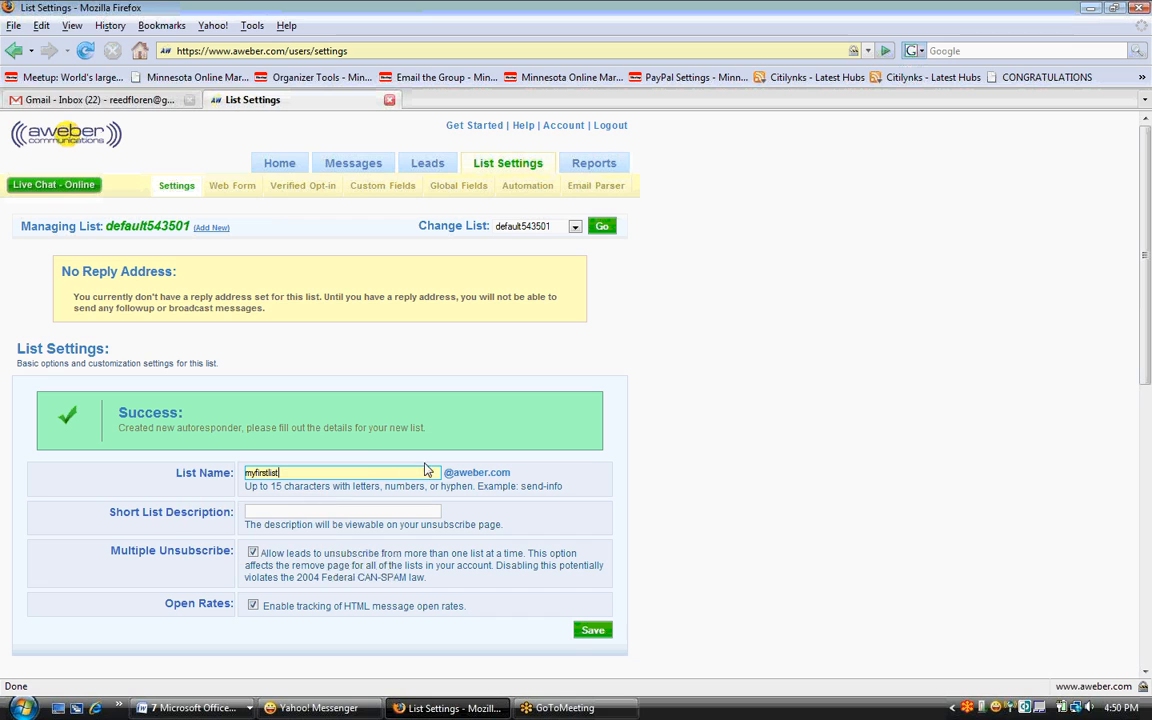
pyautogui.write('3428')
# Step: Set the short list description to "testing" and save the basic list settings
pyautogui.click(329, 529)
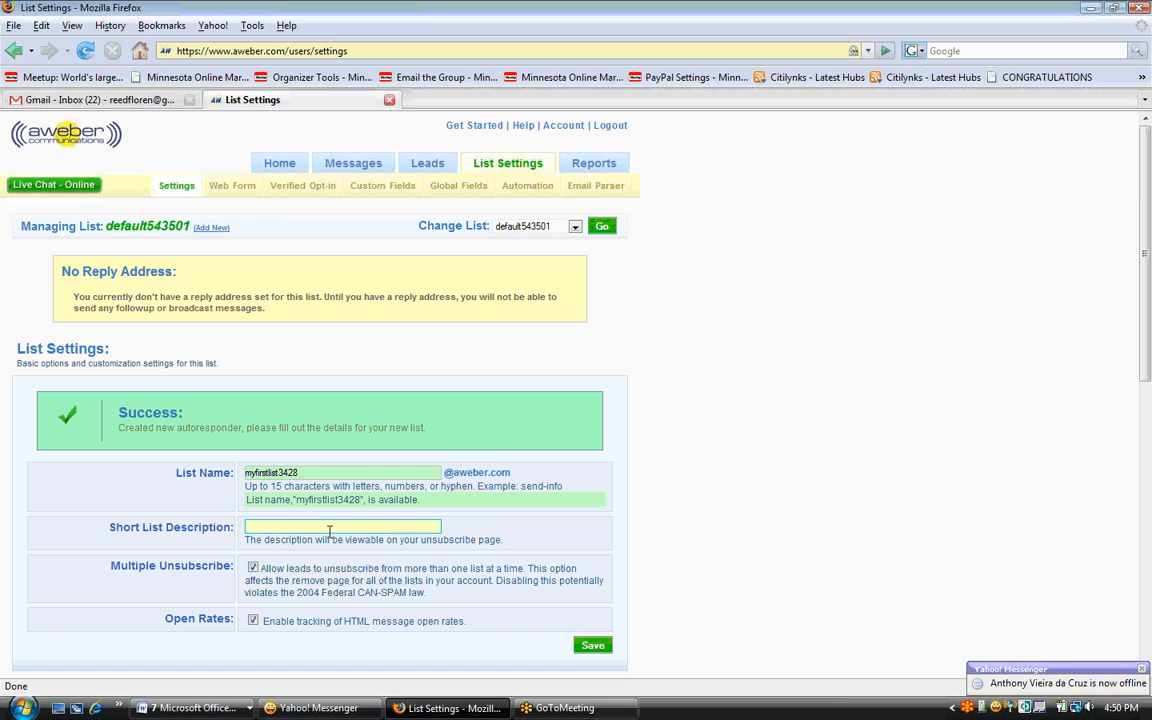
pyautogui.write('testing')
pyautogui.click(533, 548)
pyautogui.scroll(-2, 533, 553)
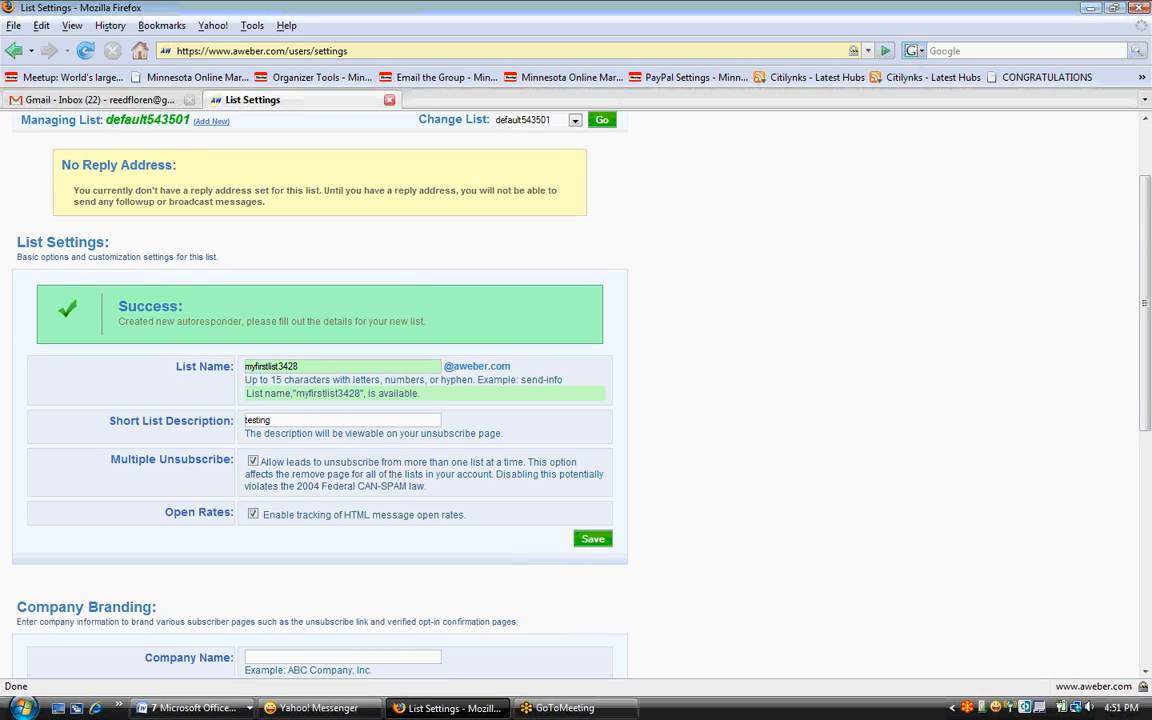
pyautogui.click(591, 539)
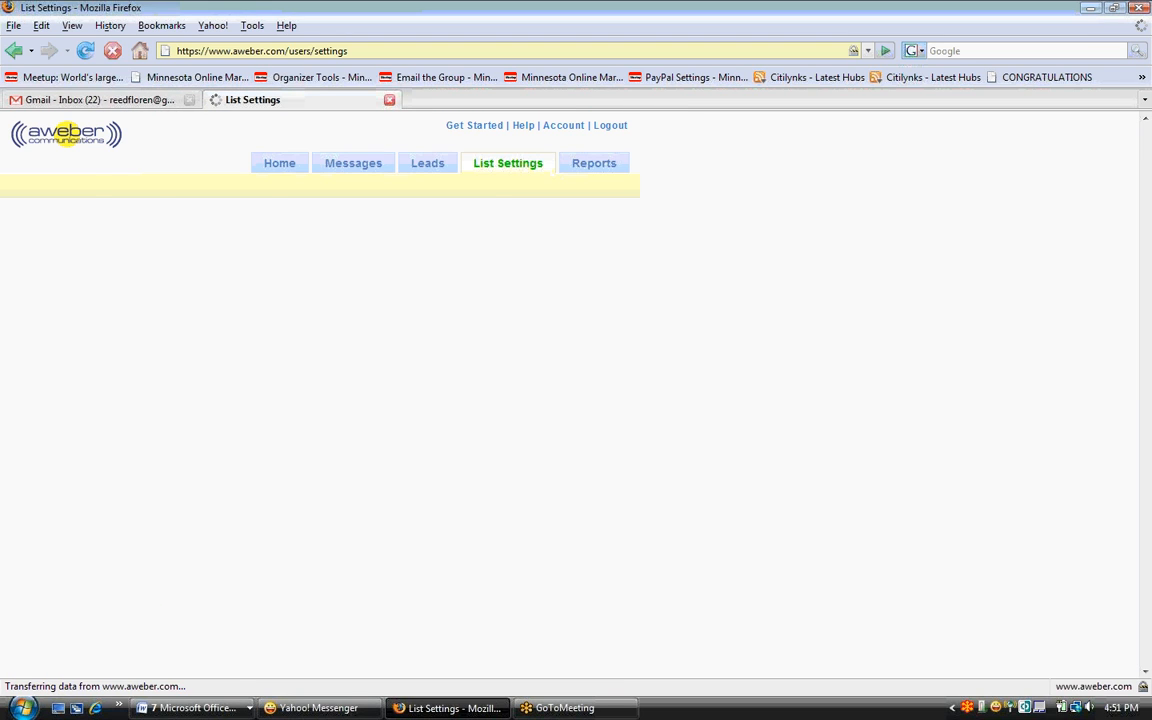
# Step: Enter the owner's full name as the company name in the list's company branding and save the branding
pyautogui.scroll(-2, 320, 400)
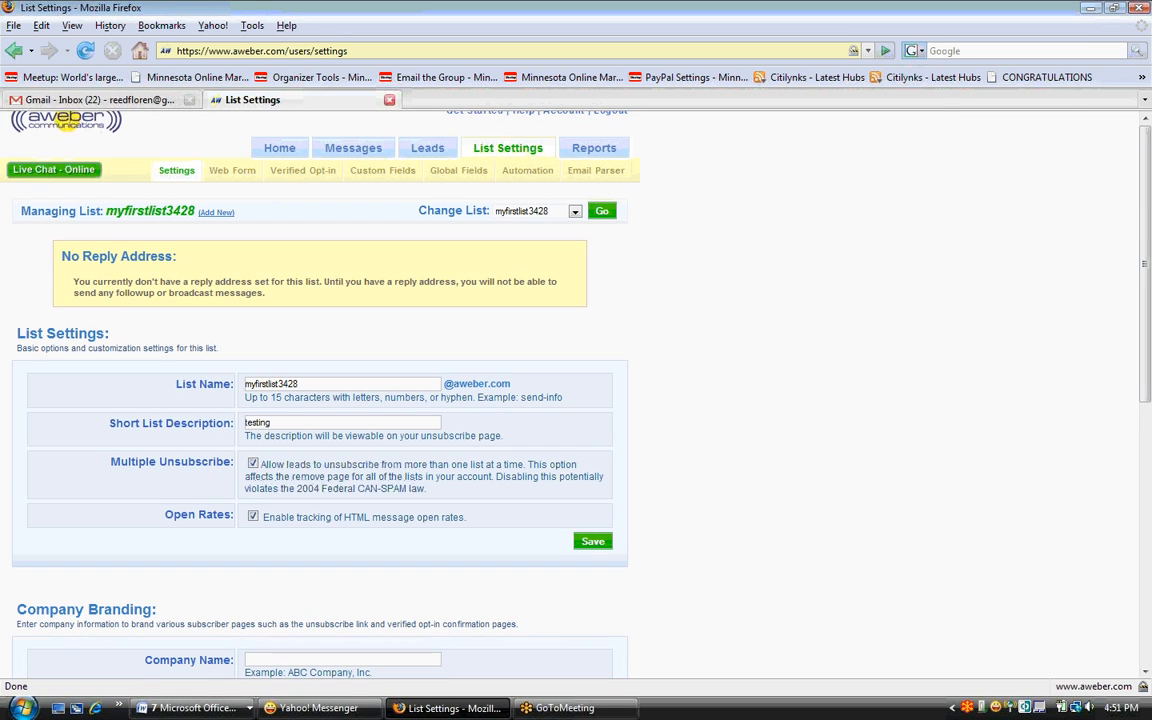
pyautogui.scroll(-1, 320, 400)
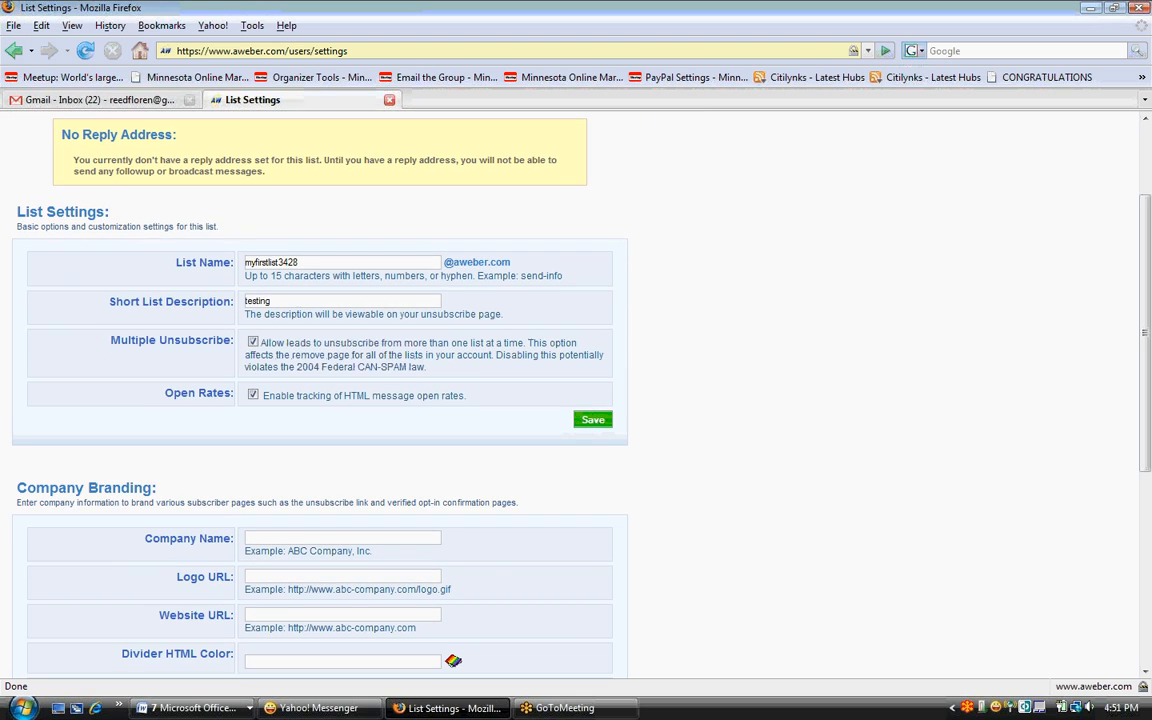
pyautogui.scroll(-4, 320, 400)
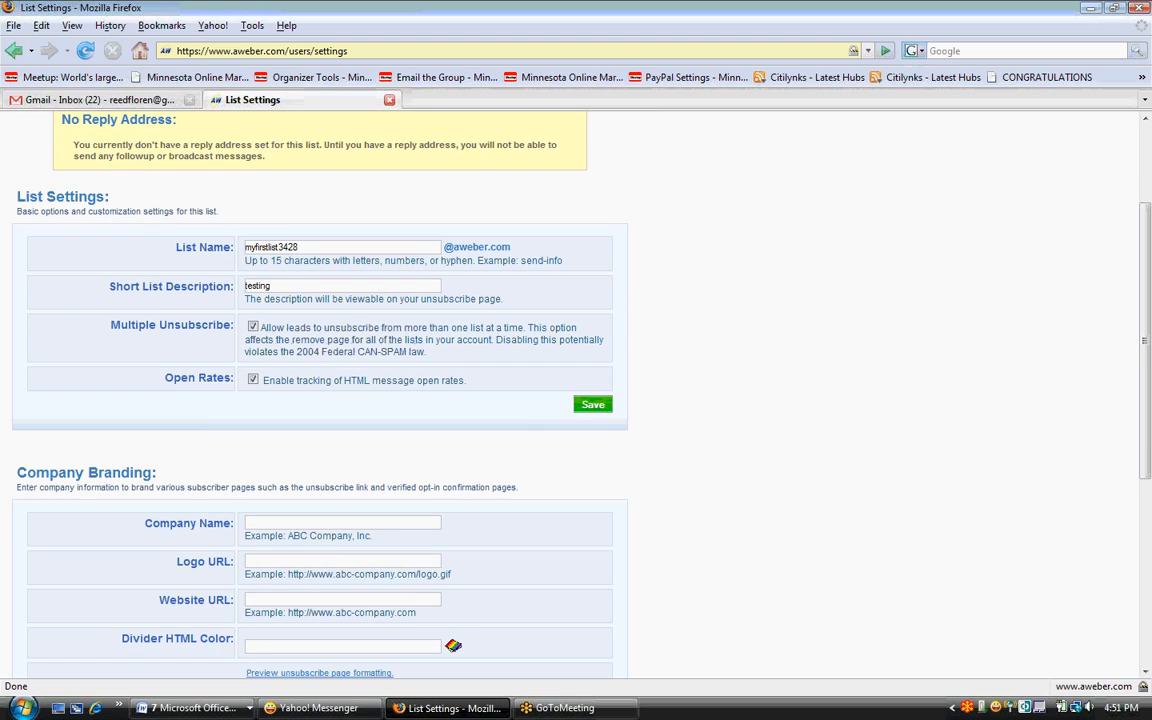
pyautogui.scroll(-1, 311, 288)
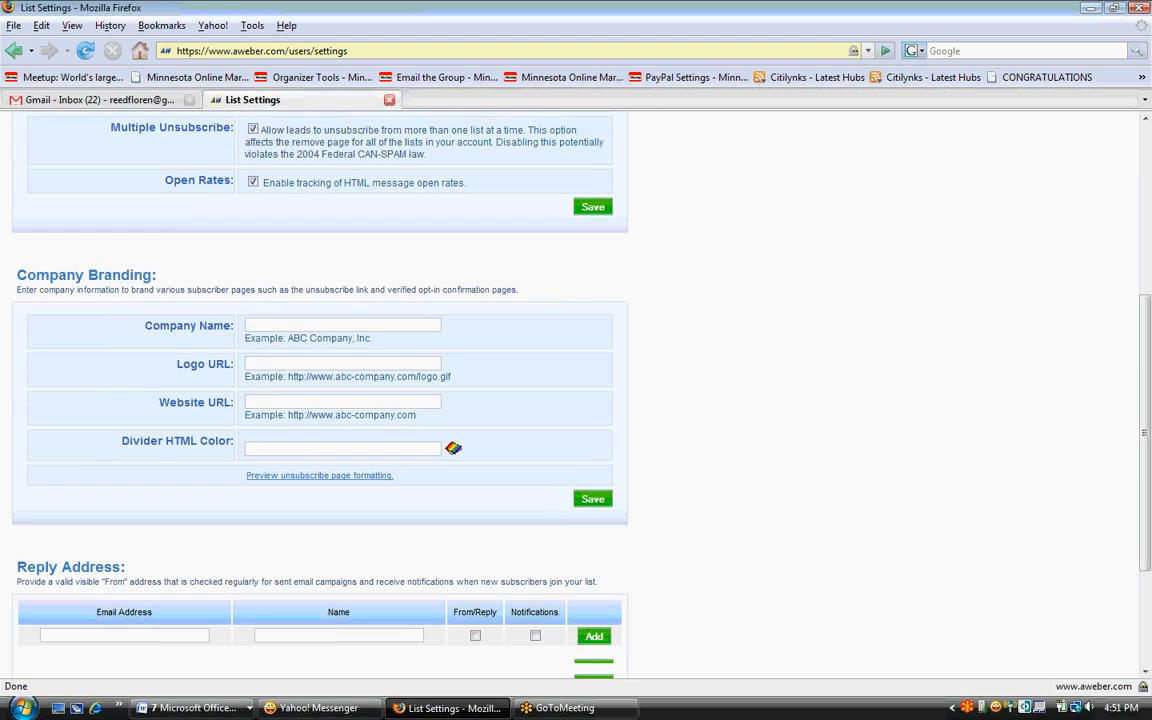
pyautogui.click(314, 308)
pyautogui.write('Reed Floren')
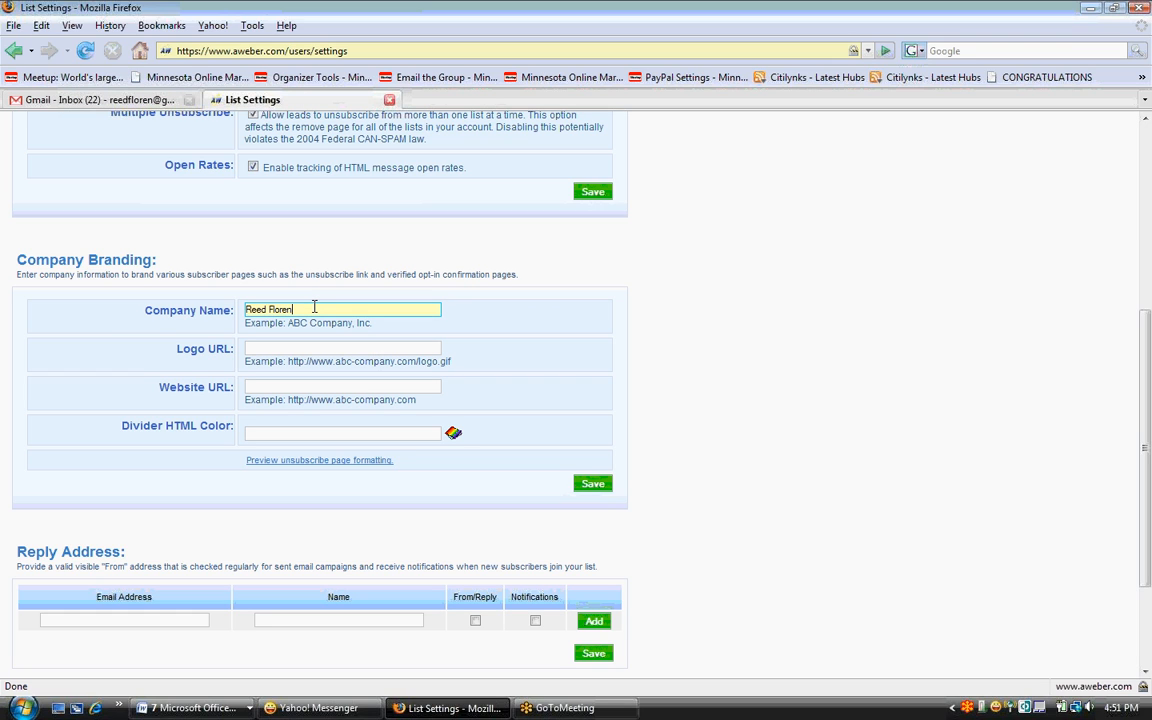
pyautogui.click(593, 483)
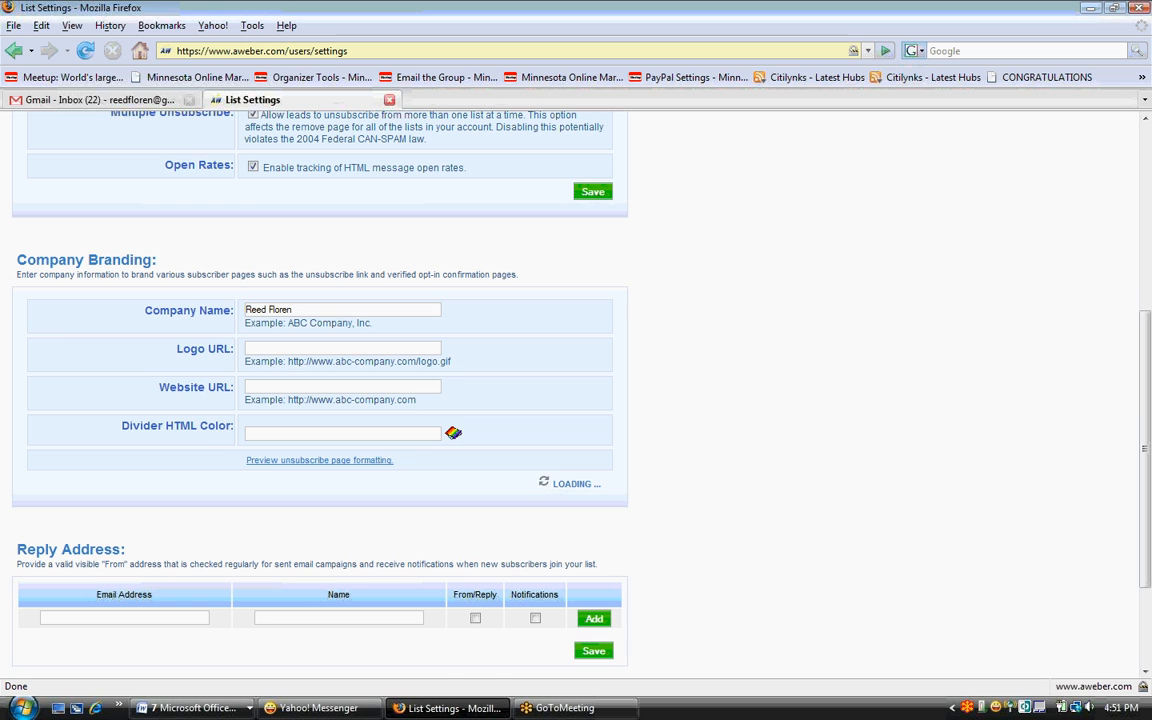
# Step: Save a reply address with the owner's e-mail and full name, enabled for both From/Reply and Notifications
pyautogui.scroll(-3, 576, 400)
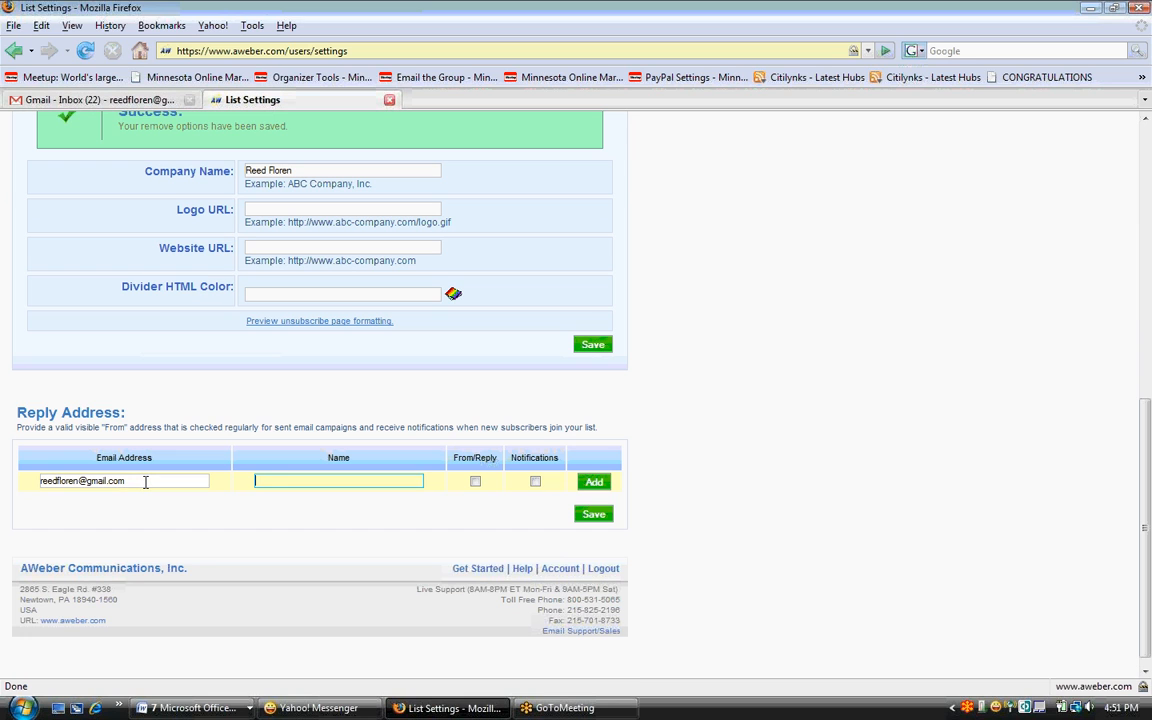
pyautogui.write('Reed Floren')
pyautogui.click(475, 482)
pyautogui.moveTo(481, 463)
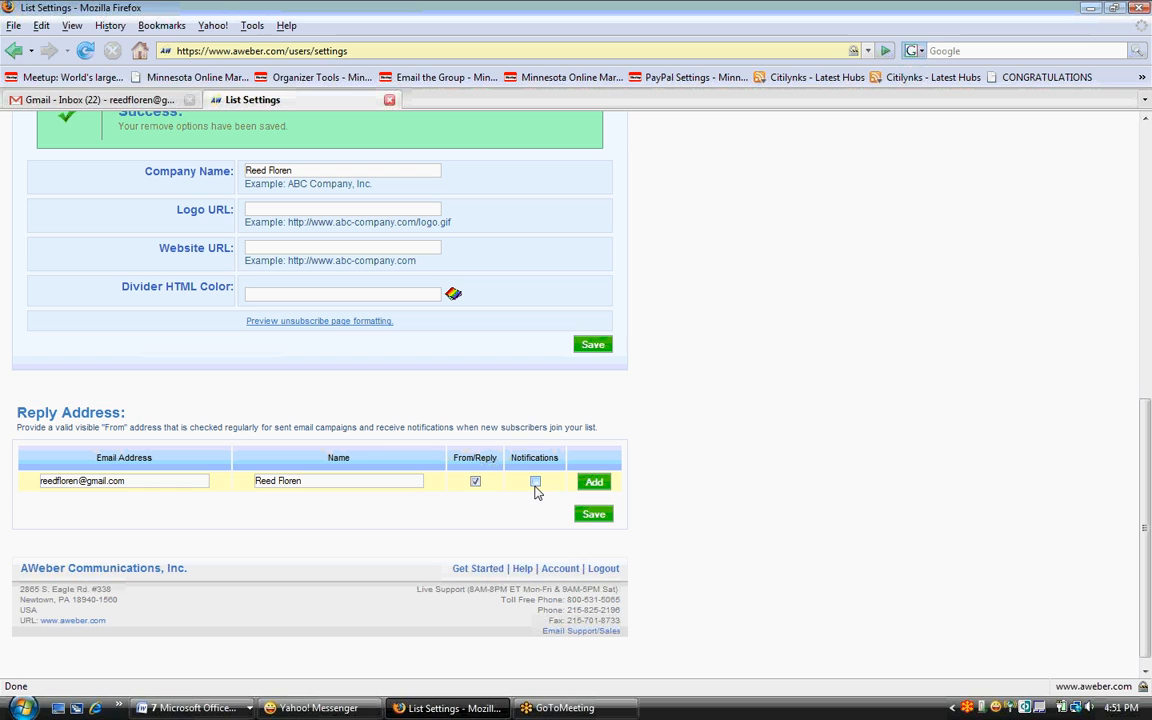
pyautogui.click(536, 483)
pyautogui.click(585, 515)
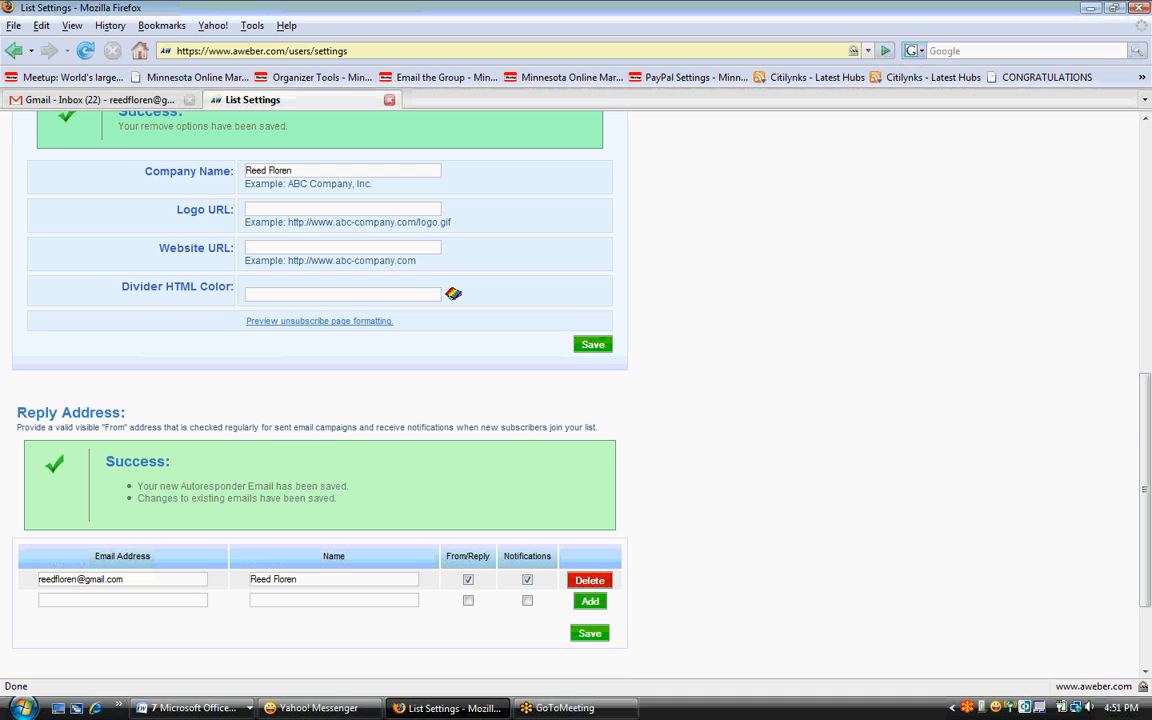
# Step: Add a first follow-up message to myfirstlist3428 and enable click tracking for its links
pyautogui.scroll(-3, 576, 400)
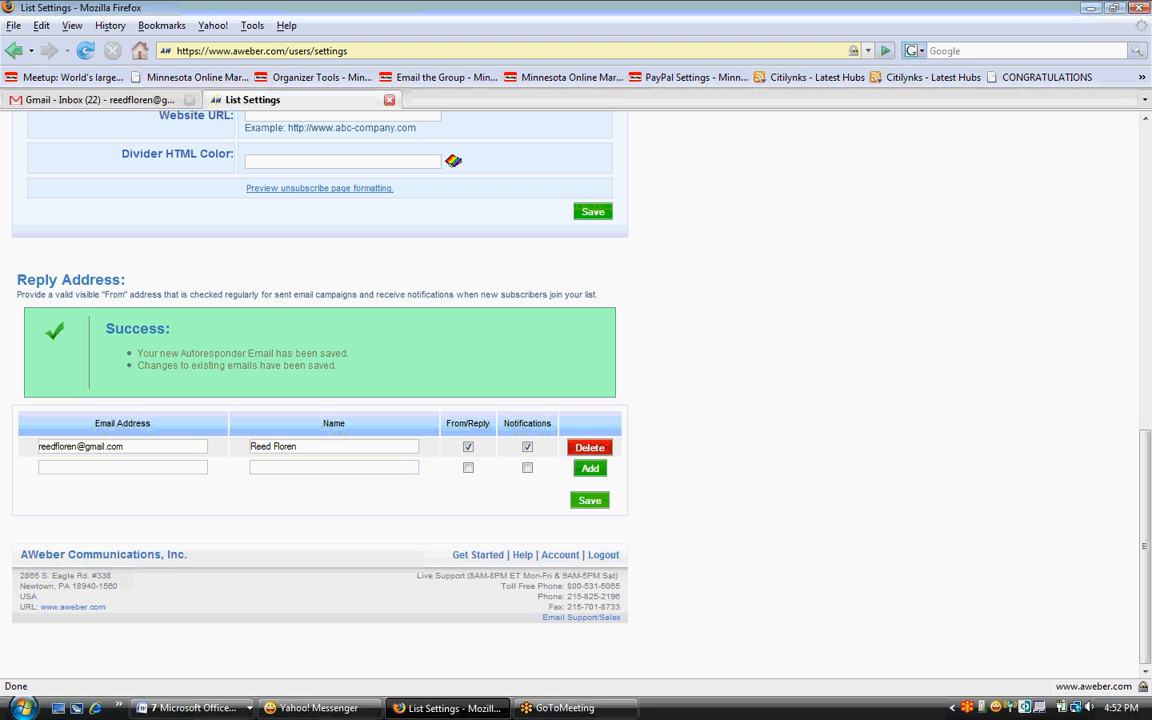
pyautogui.scroll(1, 676, 421)
pyautogui.scroll(10, 676, 421)
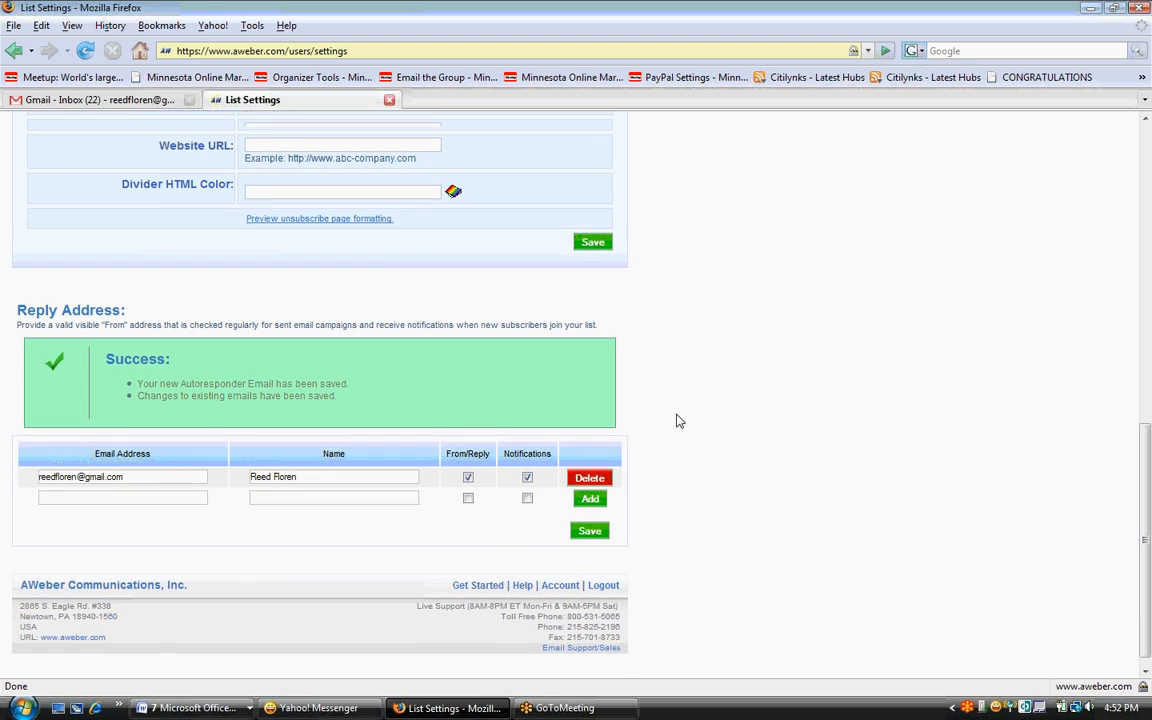
pyautogui.scroll(3, 676, 421)
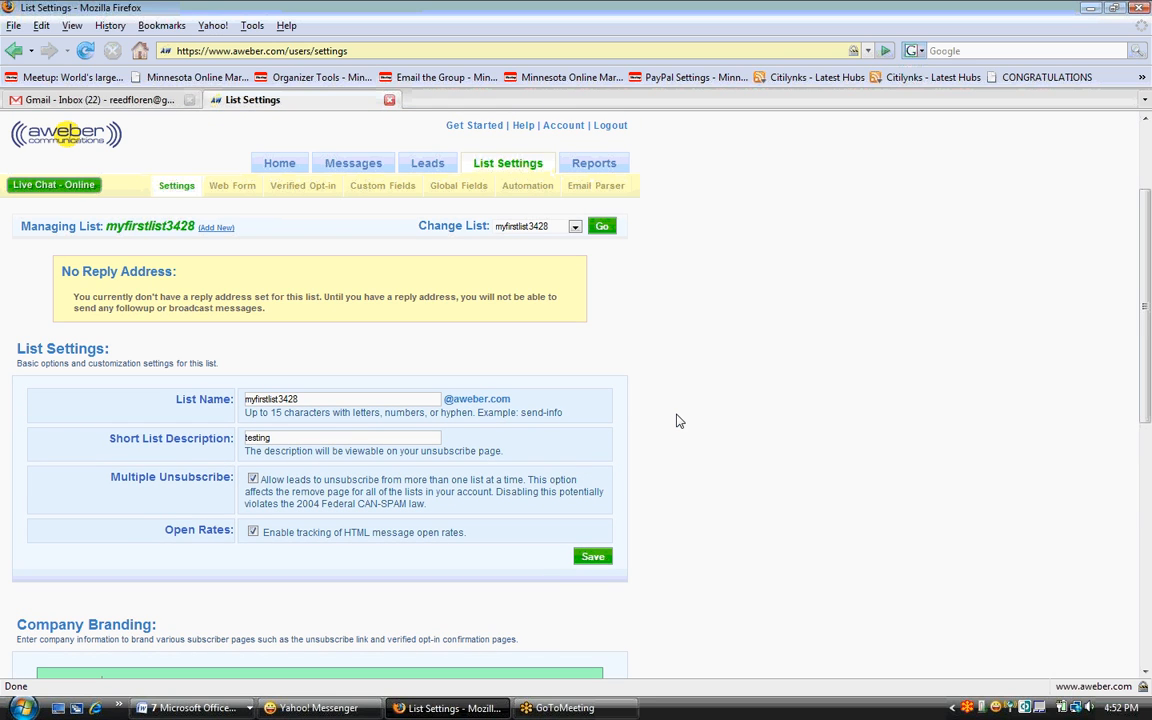
pyautogui.click(443, 190)
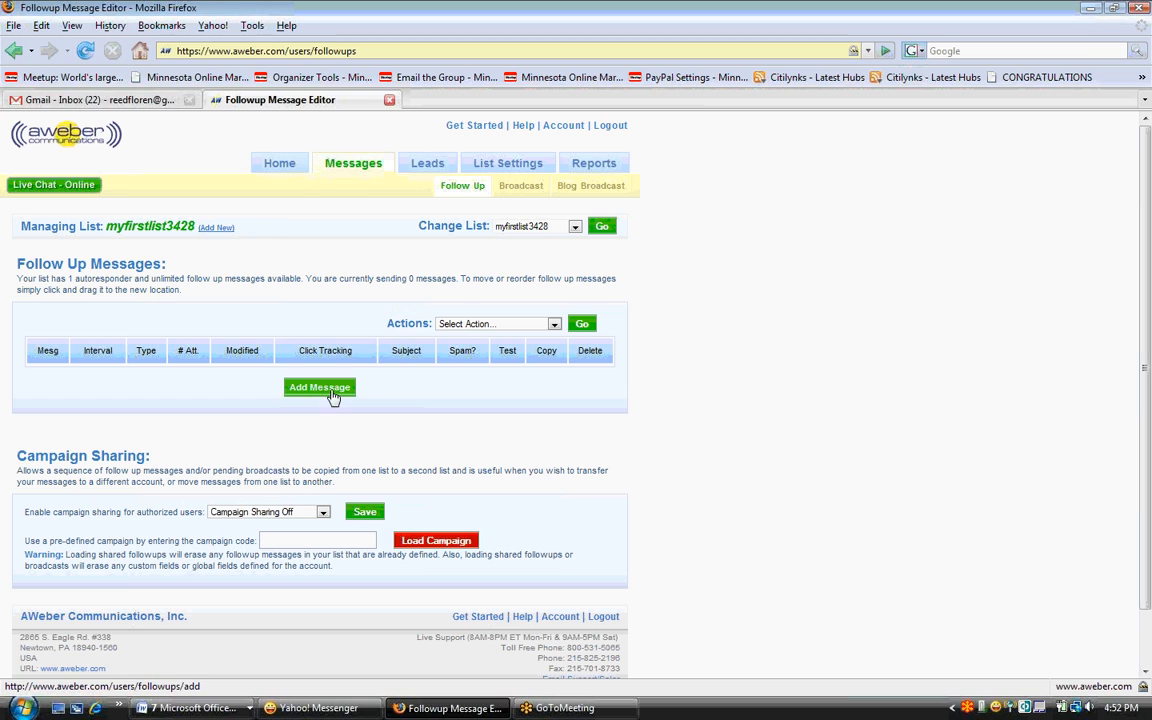
pyautogui.click(330, 391)
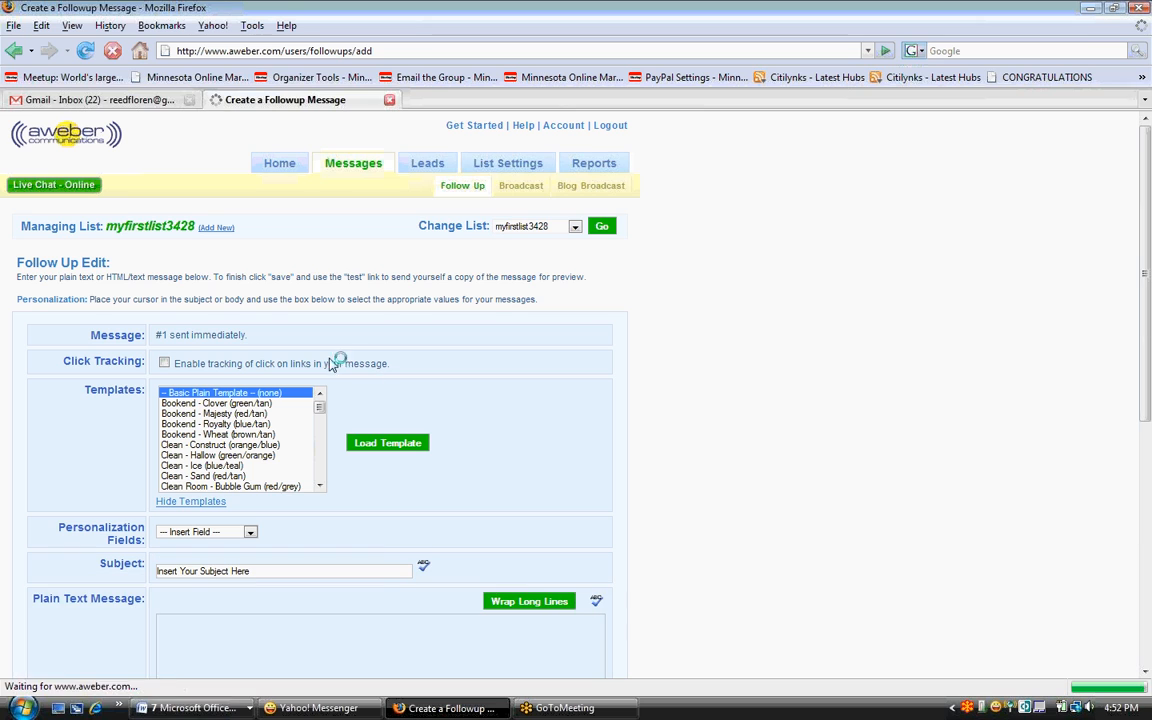
pyautogui.click(165, 363)
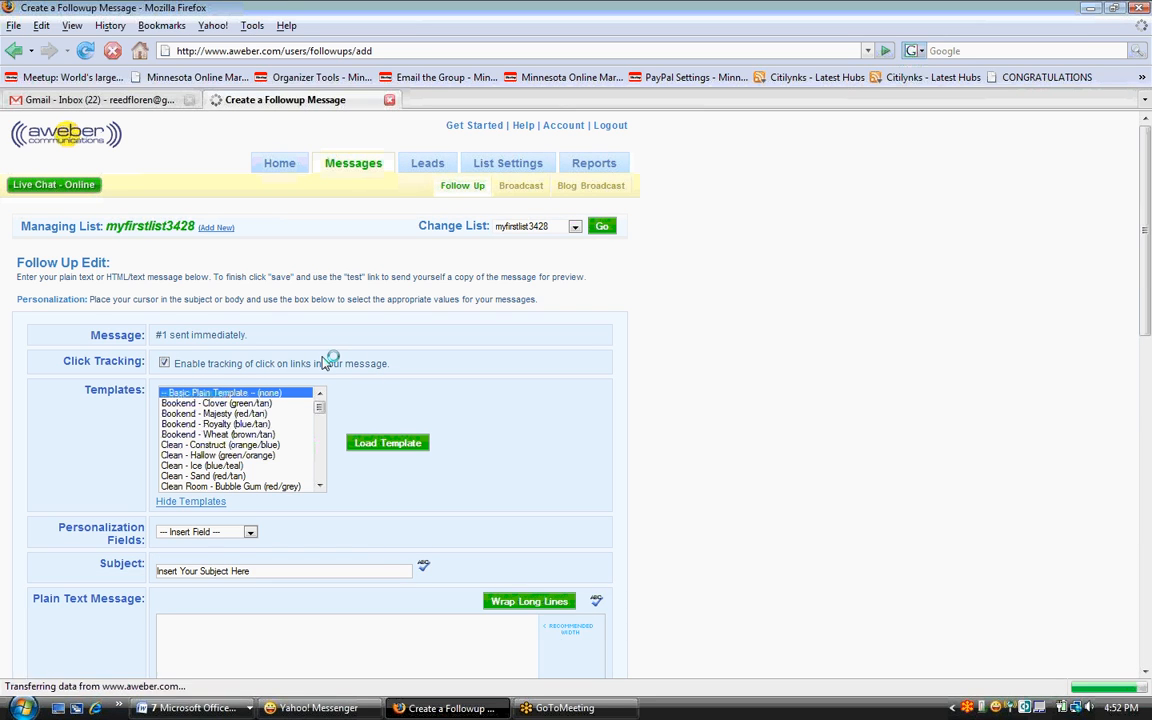
# Step: Set the message subject to "{!firstname_fix}, thank you" using the first-name personalization field
pyautogui.scroll(-1, 323, 362)
pyautogui.scroll(-4, 323, 362)
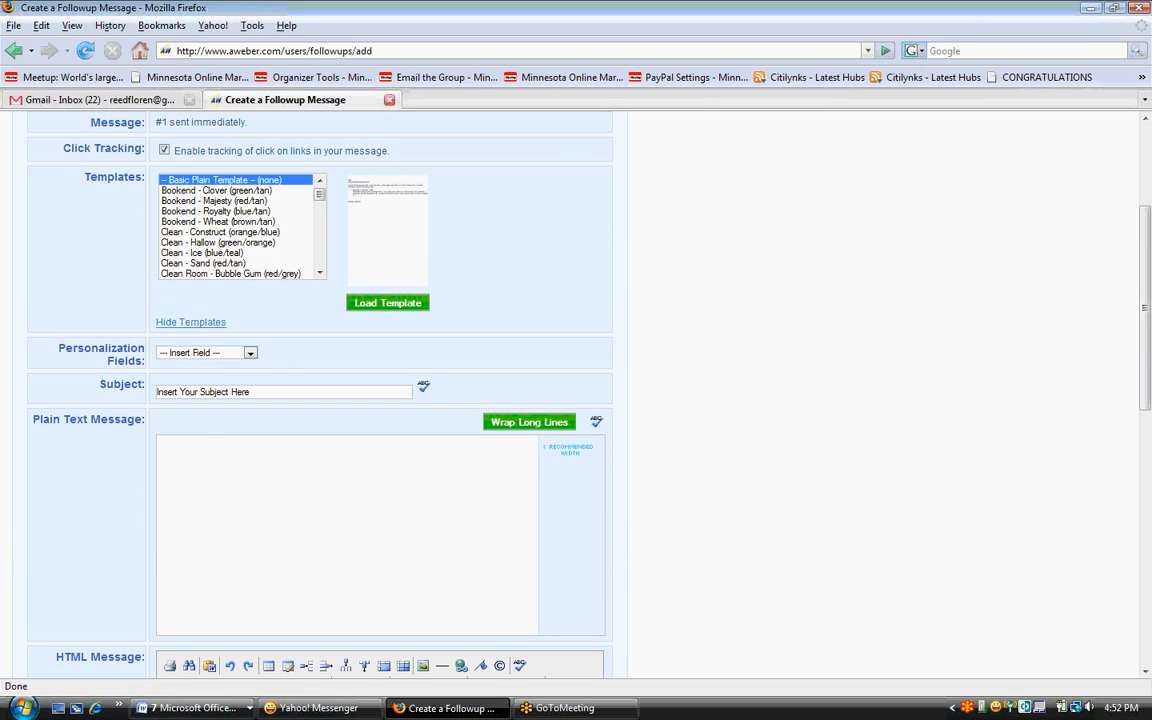
pyautogui.click(250, 353)
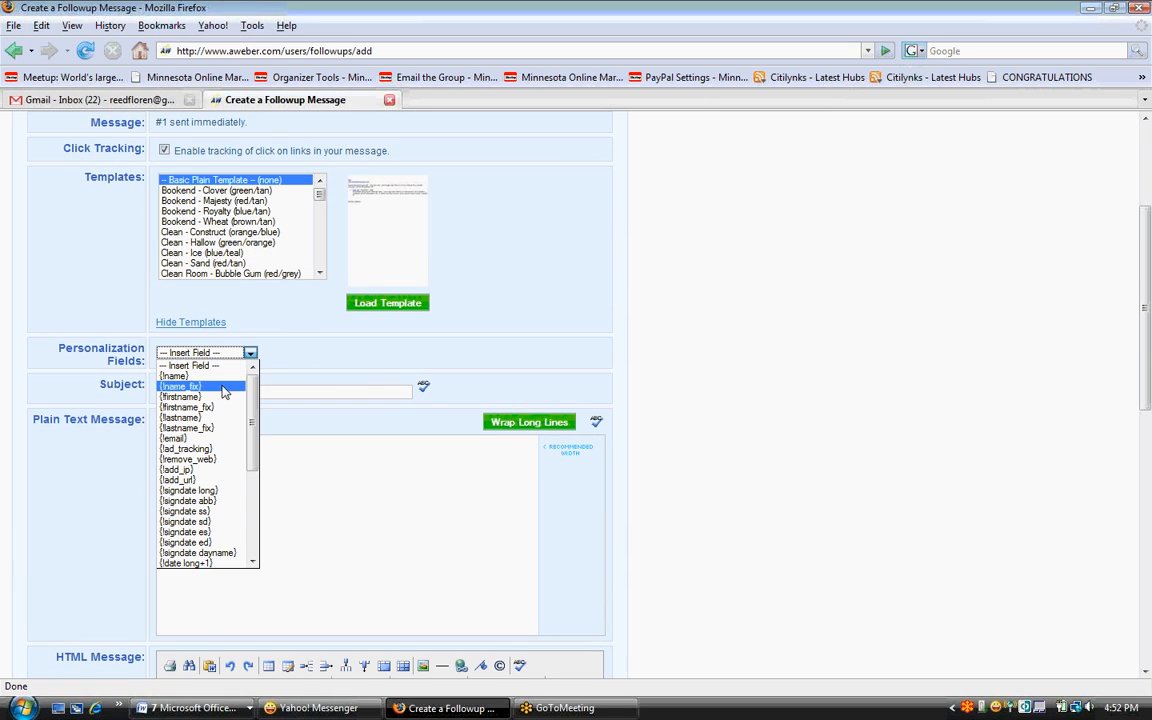
pyautogui.click(206, 407)
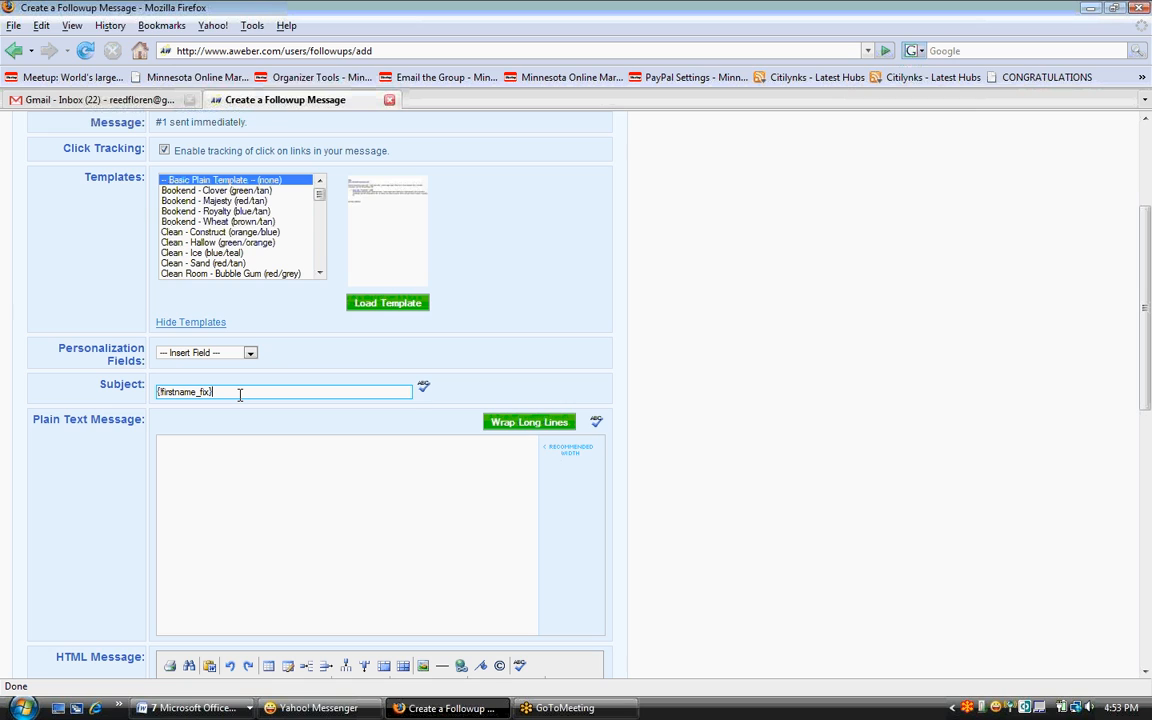
pyautogui.write(', thank you')
# Step: Write "Thank you for subscribing." as the plain text message and save the follow-up
pyautogui.click(252, 438)
pyautogui.write('Thank you for subscribing.')
pyautogui.press('Return')
pyautogui.press('Return')
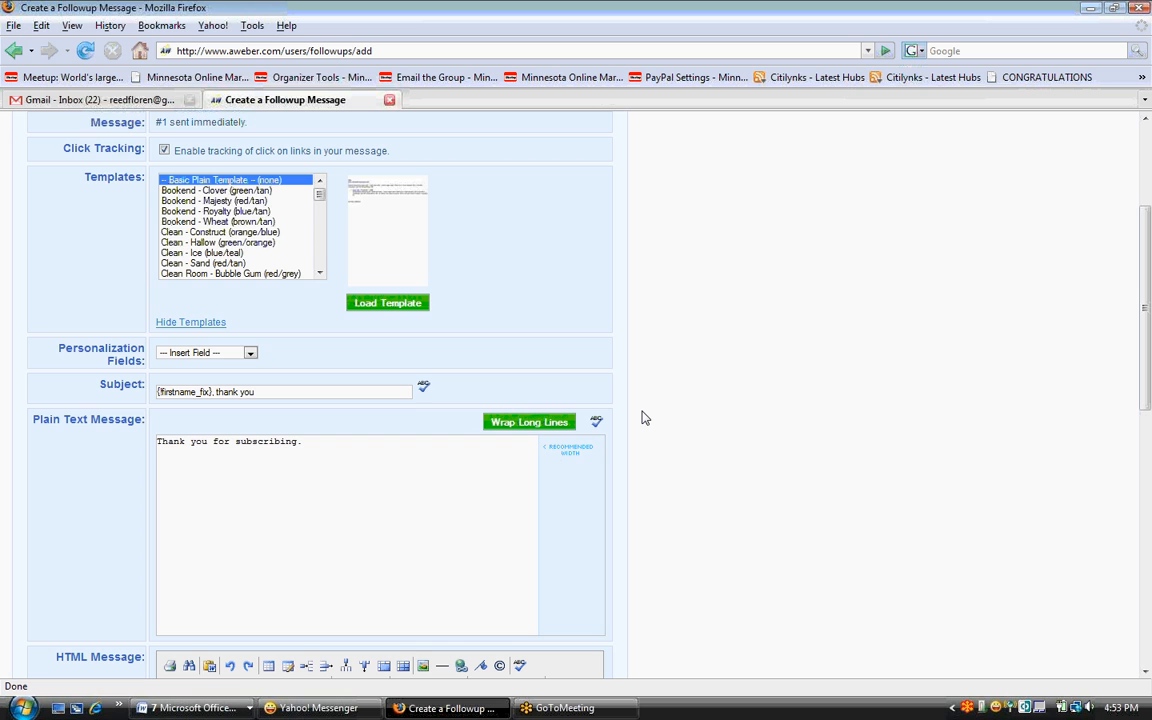
pyautogui.scroll(-4, 645, 418)
pyautogui.scroll(-8, 645, 418)
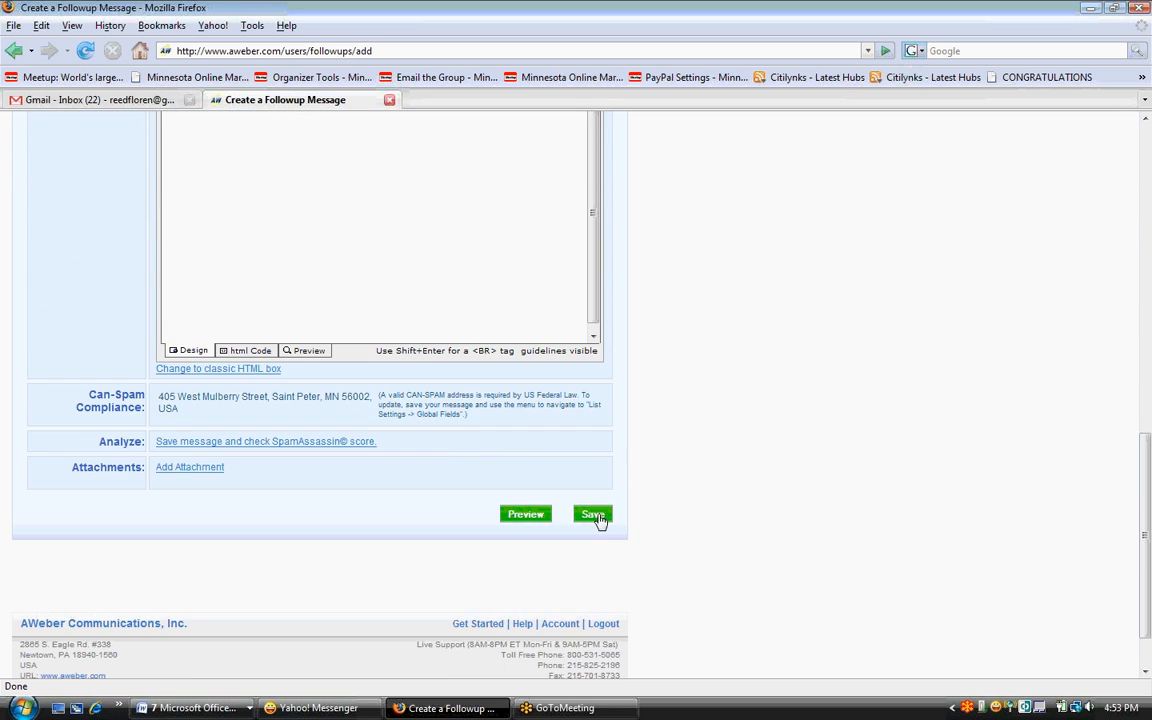
pyautogui.click(593, 515)
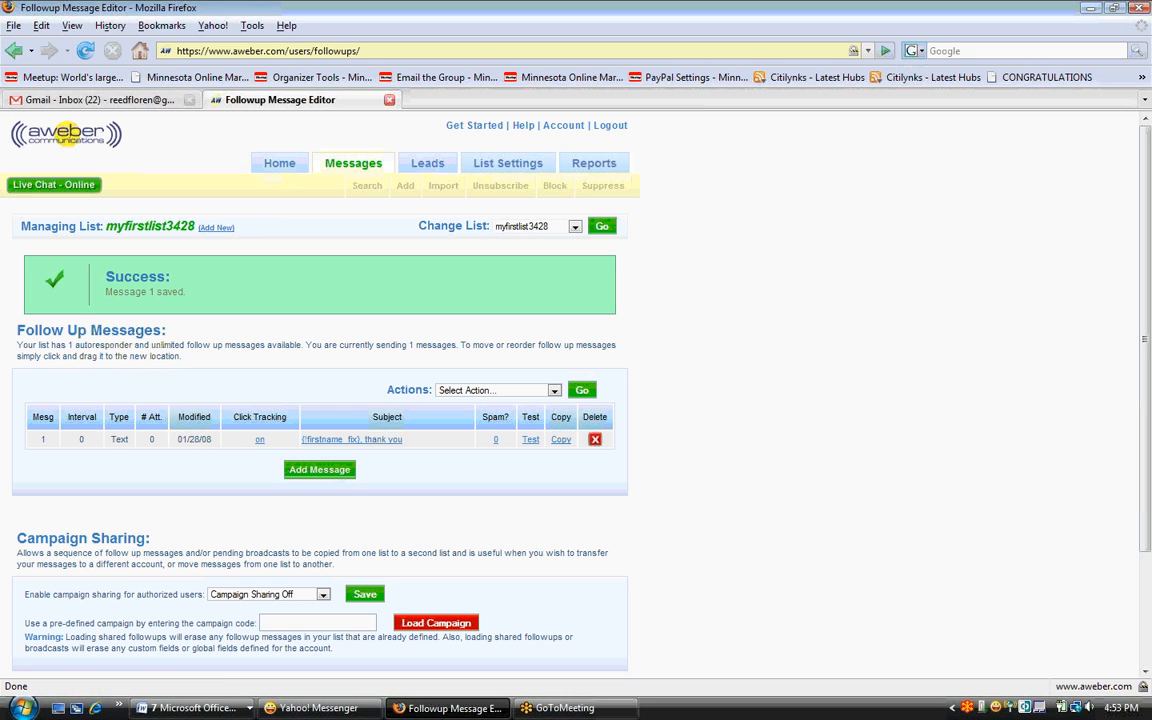
# Step: Create a new in-line web form for myfirstlist3428 and name it "testing"
pyautogui.moveTo(489, 185)
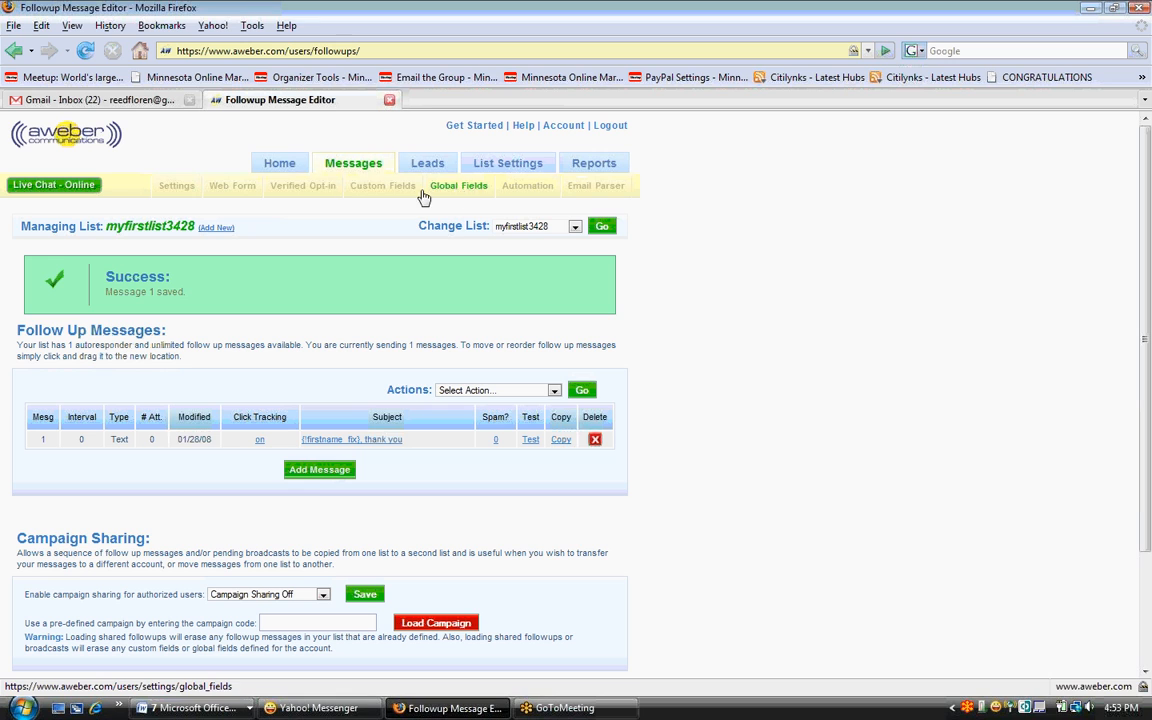
pyautogui.click(247, 188)
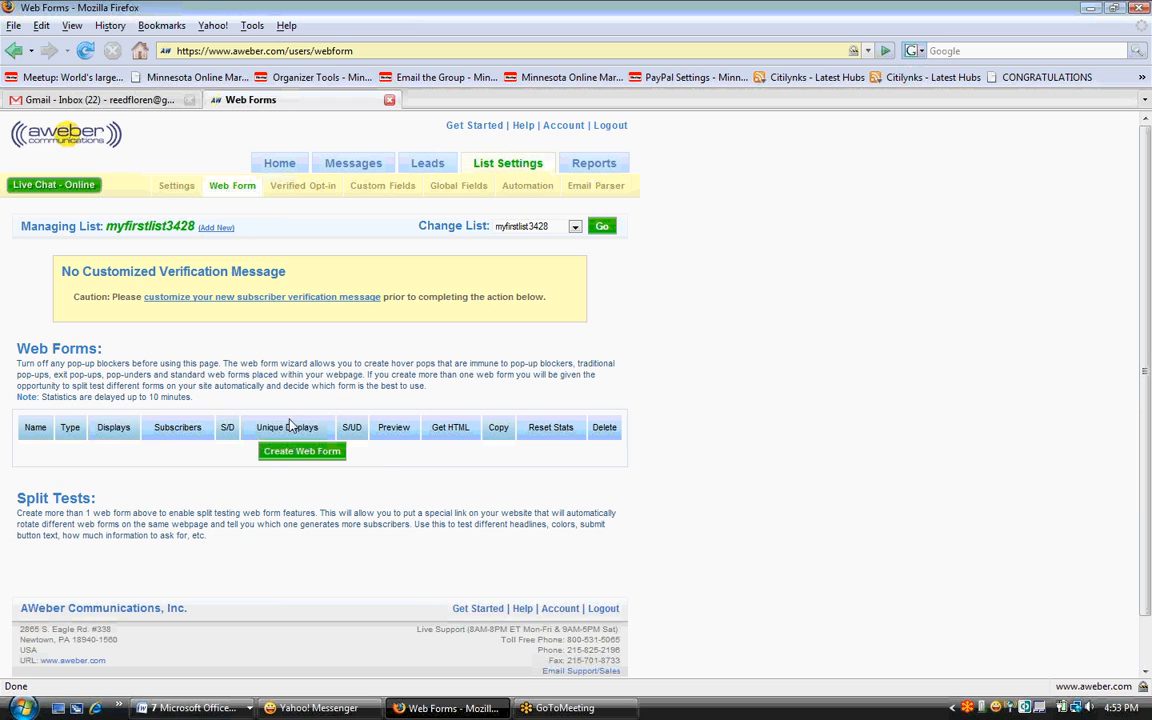
pyautogui.click(276, 453)
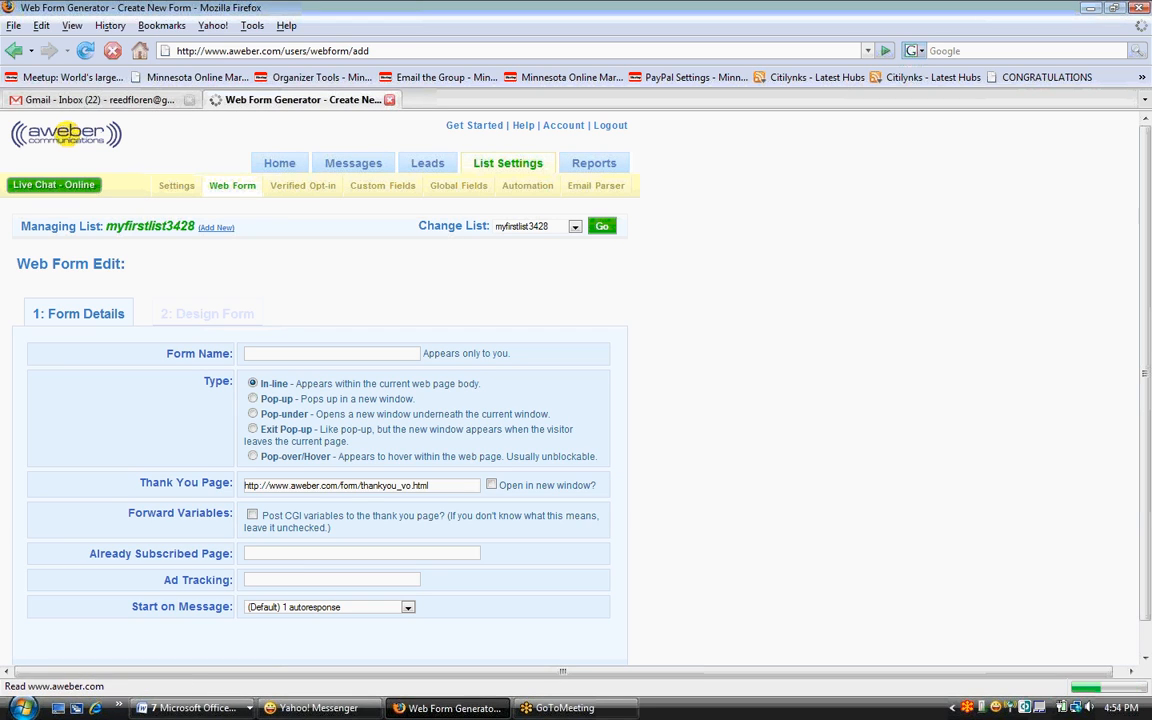
pyautogui.click(325, 355)
pyautogui.write('testing')
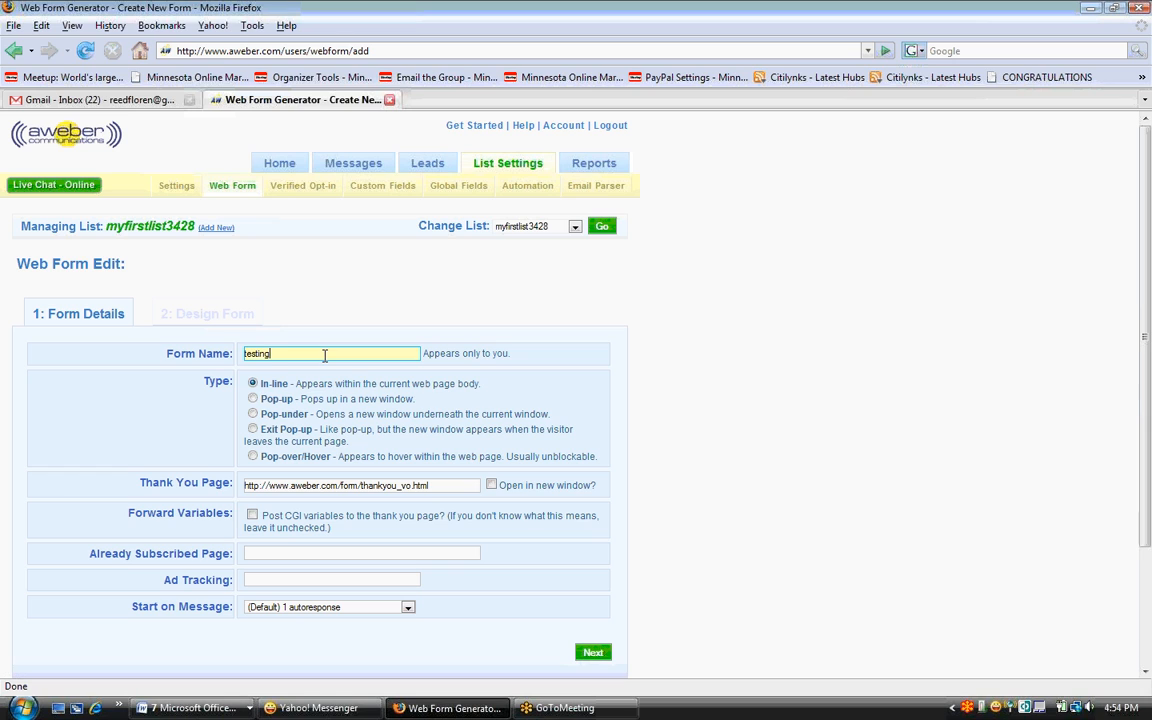
pyautogui.press('Tab')
pyautogui.press('Tab')
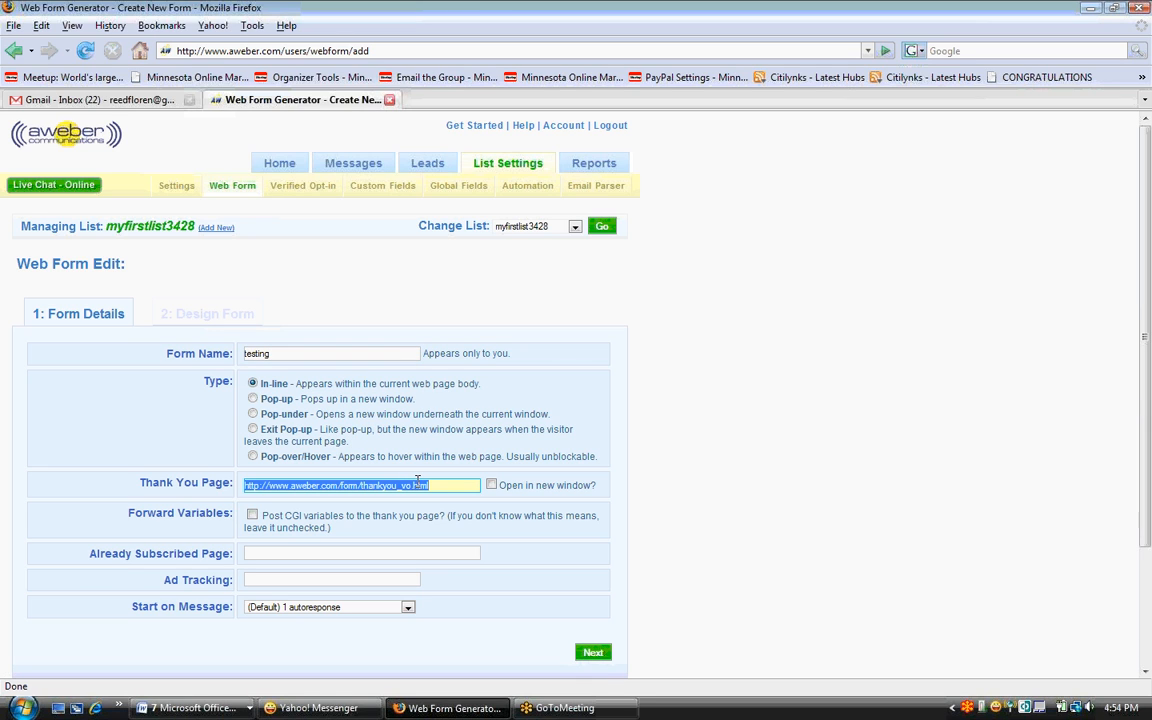
pyautogui.press('BackSpace')
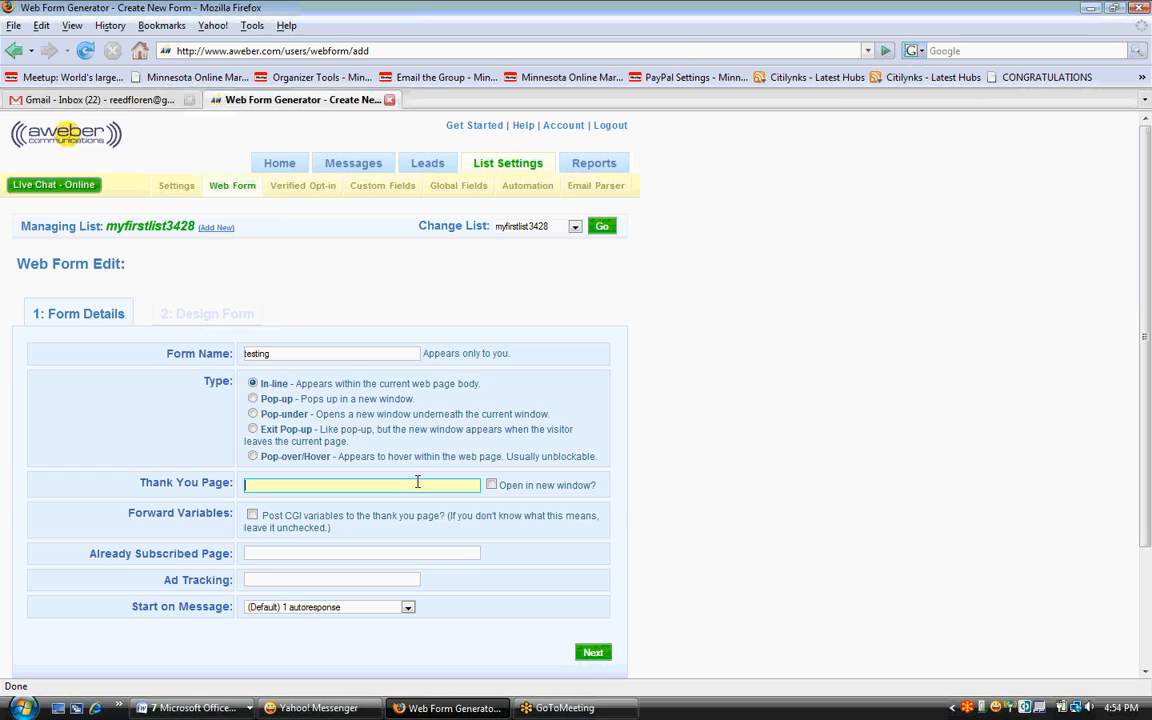
pyautogui.write('http://yahoo.com')
# Step: Copy the thank you page address into the Already Subscribed Page setting and continue to the form design stage
pyautogui.click(391, 551)
pyautogui.moveTo(341, 486); pyautogui.dragTo(238, 484)
pyautogui.rightClick(238, 484)
pyautogui.press('Escape')
pyautogui.click(317, 484)
pyautogui.moveTo(317, 484); pyautogui.dragTo(240, 484)
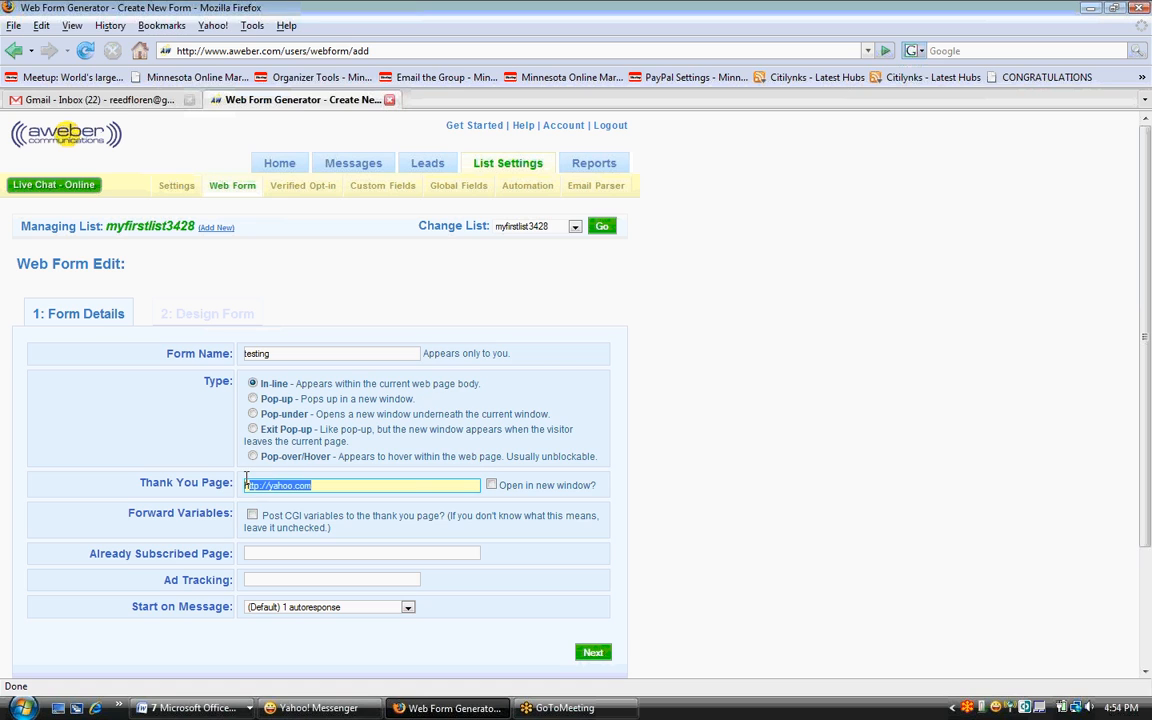
pyautogui.rightClick(244, 479)
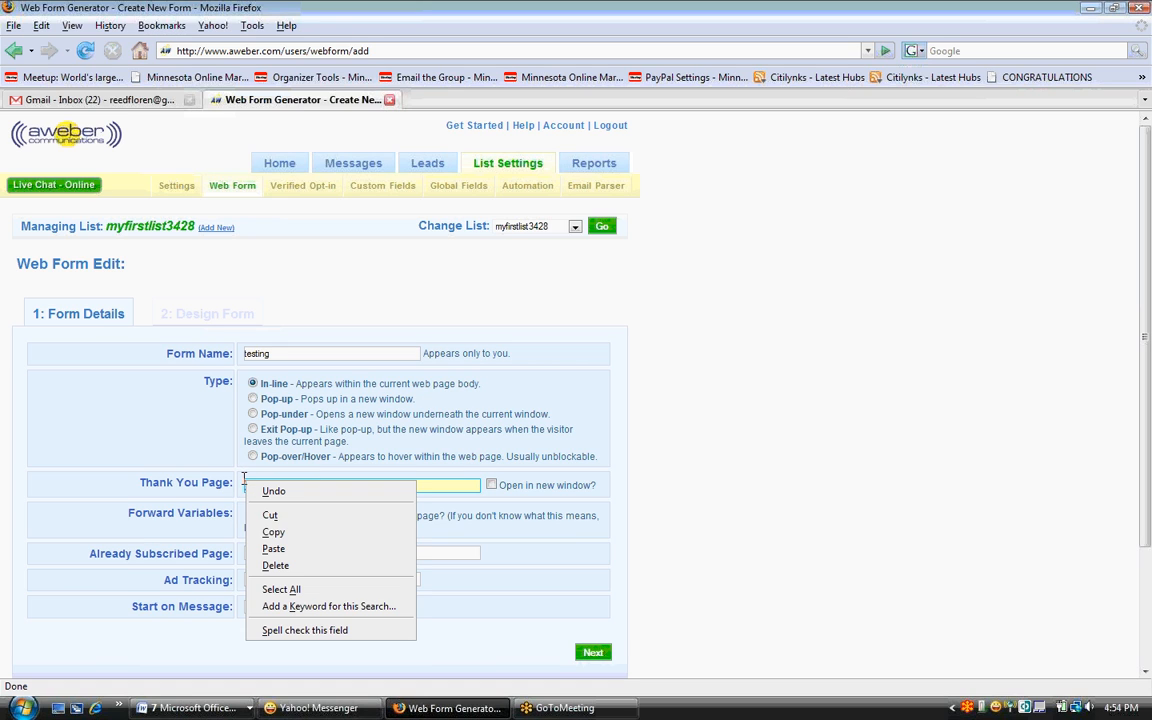
pyautogui.click(280, 532)
pyautogui.click(264, 549)
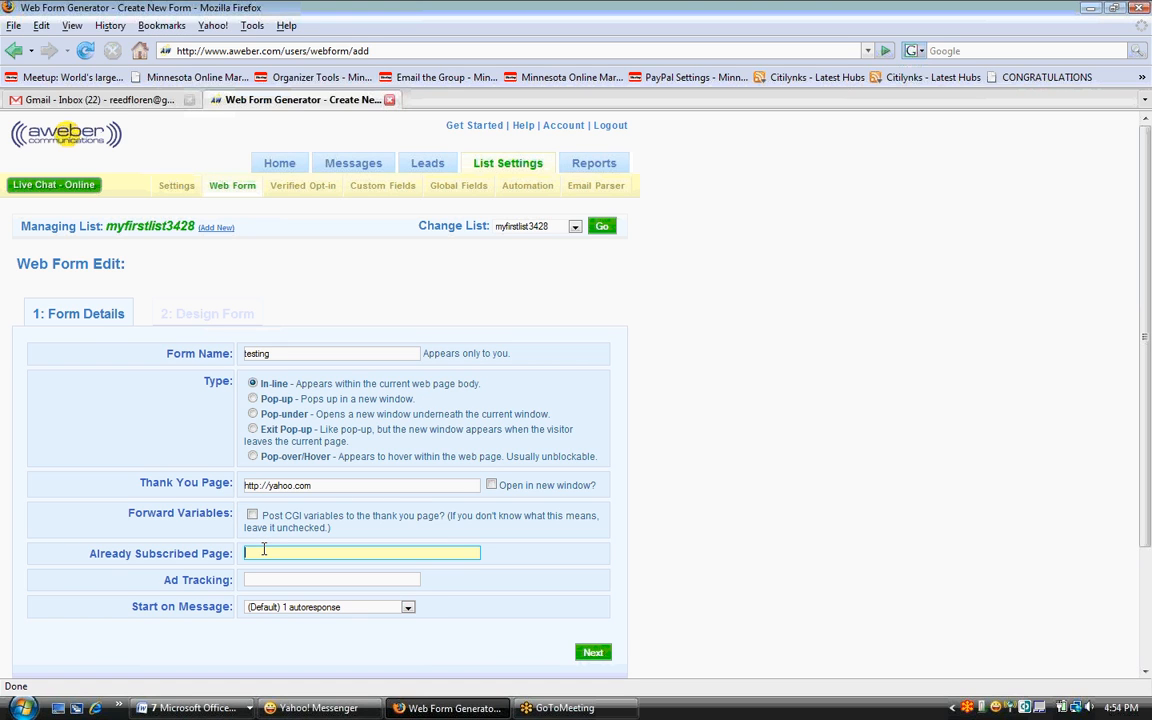
pyautogui.hotkey('ctrl', 'v')
pyautogui.click(591, 651)
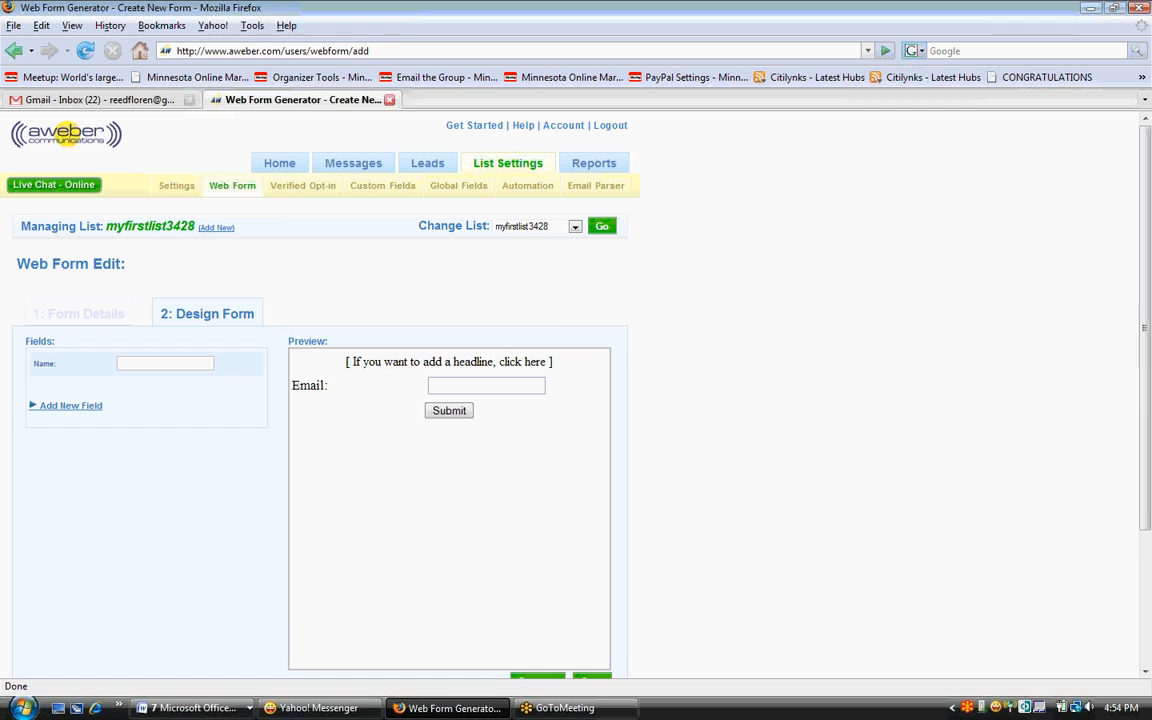
# Step: Add the Name field above Email in the web form and save the form
pyautogui.scroll(-1, 518, 400)
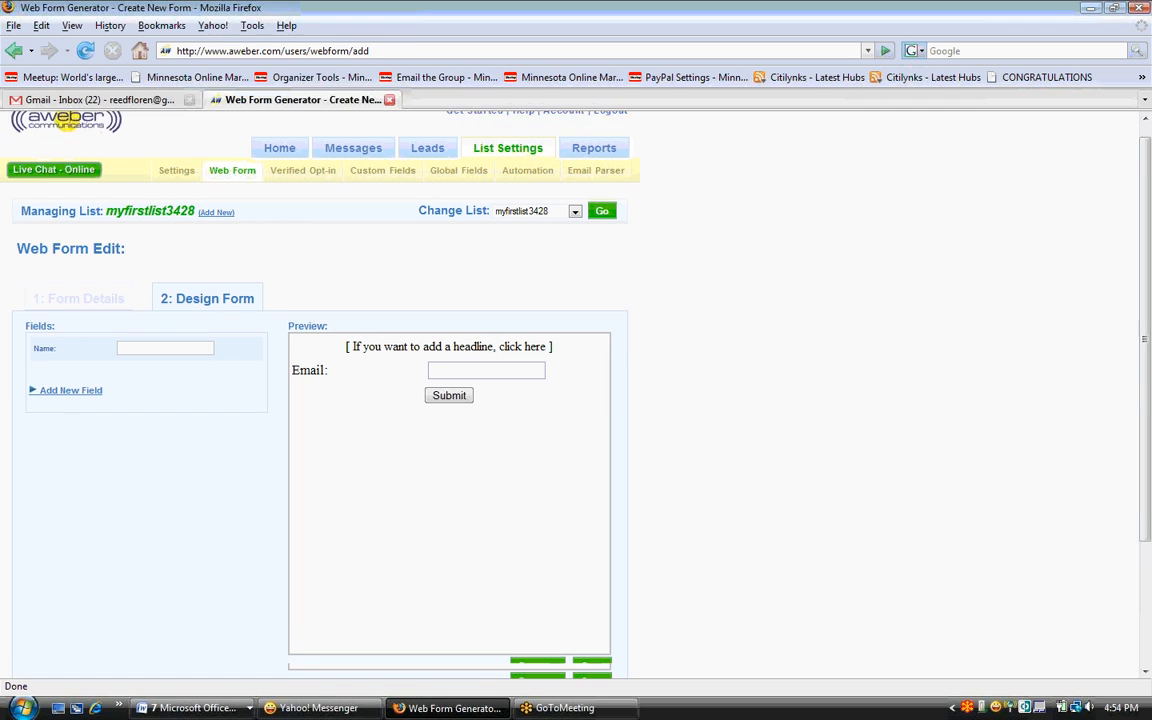
pyautogui.click(550, 636)
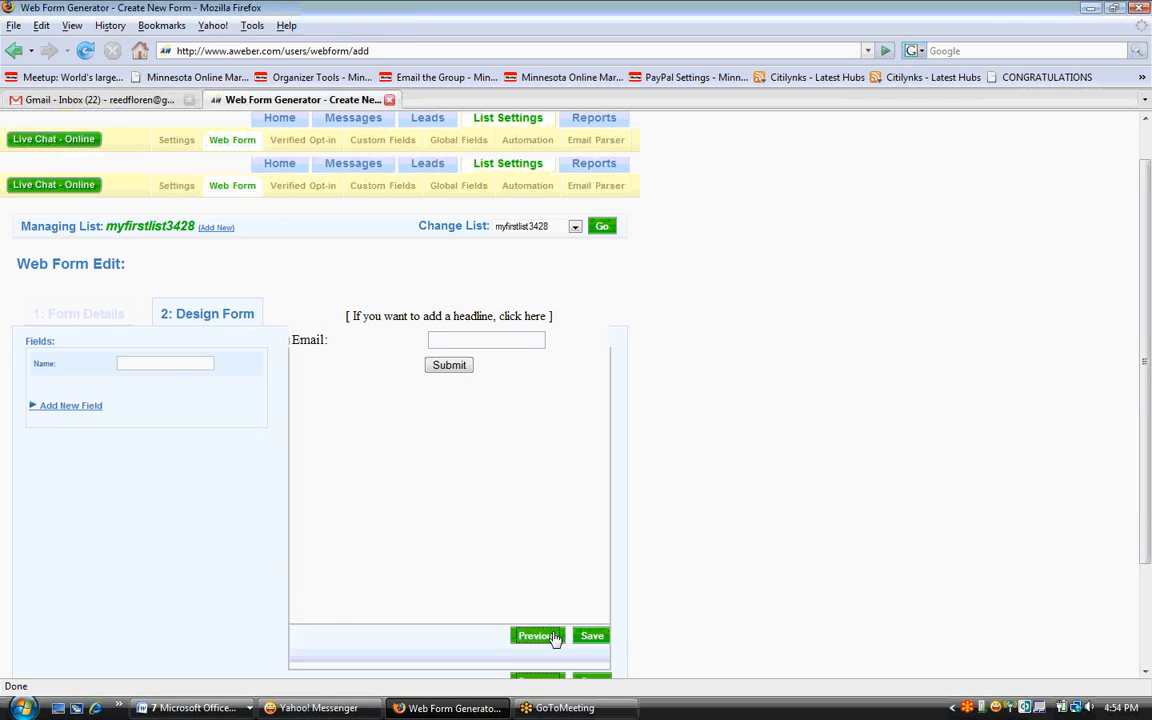
pyautogui.click(593, 652)
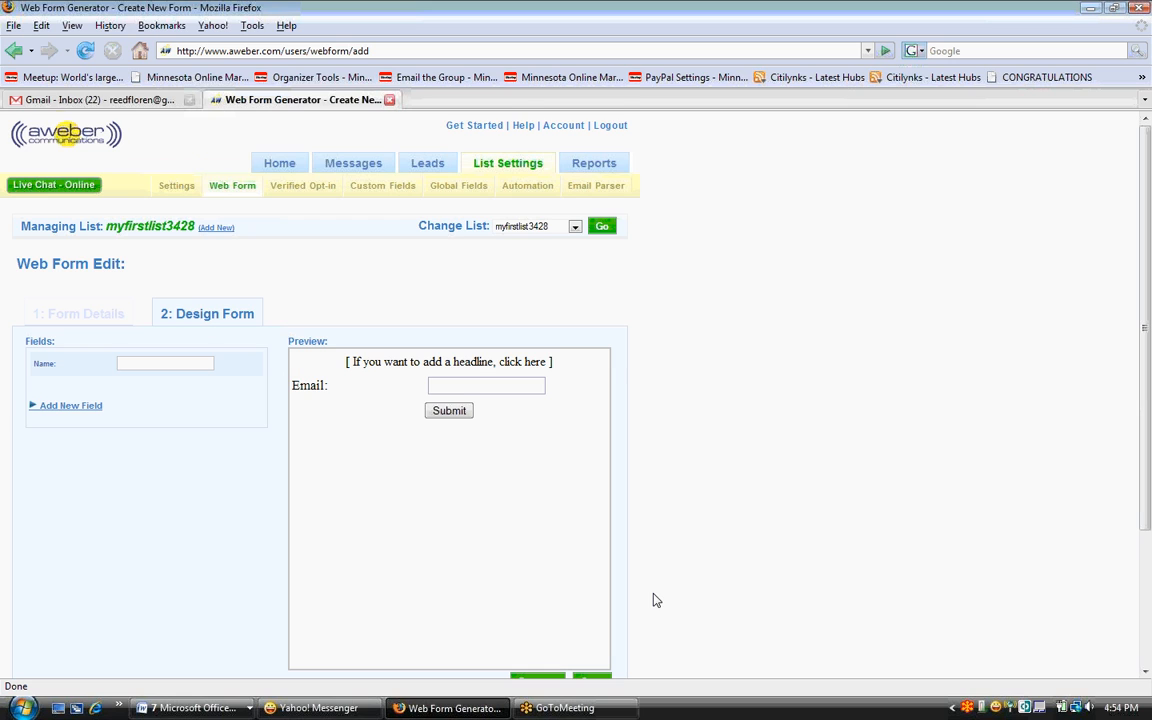
pyautogui.scroll(-1, 653, 599)
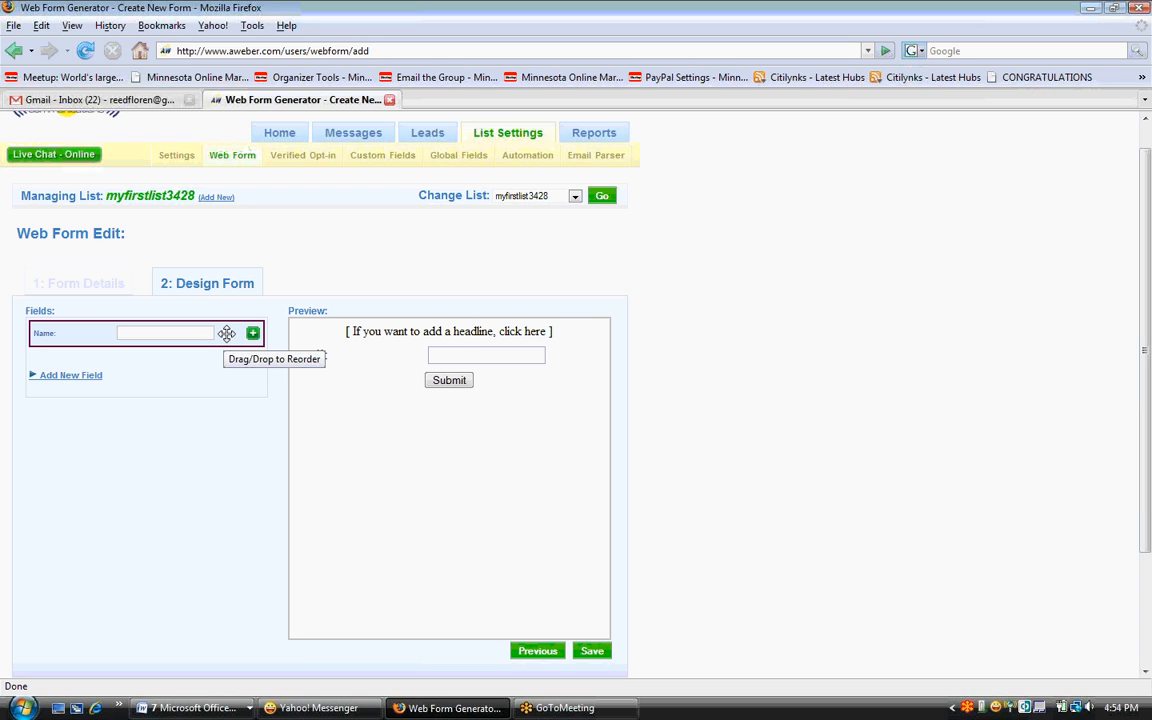
pyautogui.moveTo(232, 333); pyautogui.dragTo(408, 350)
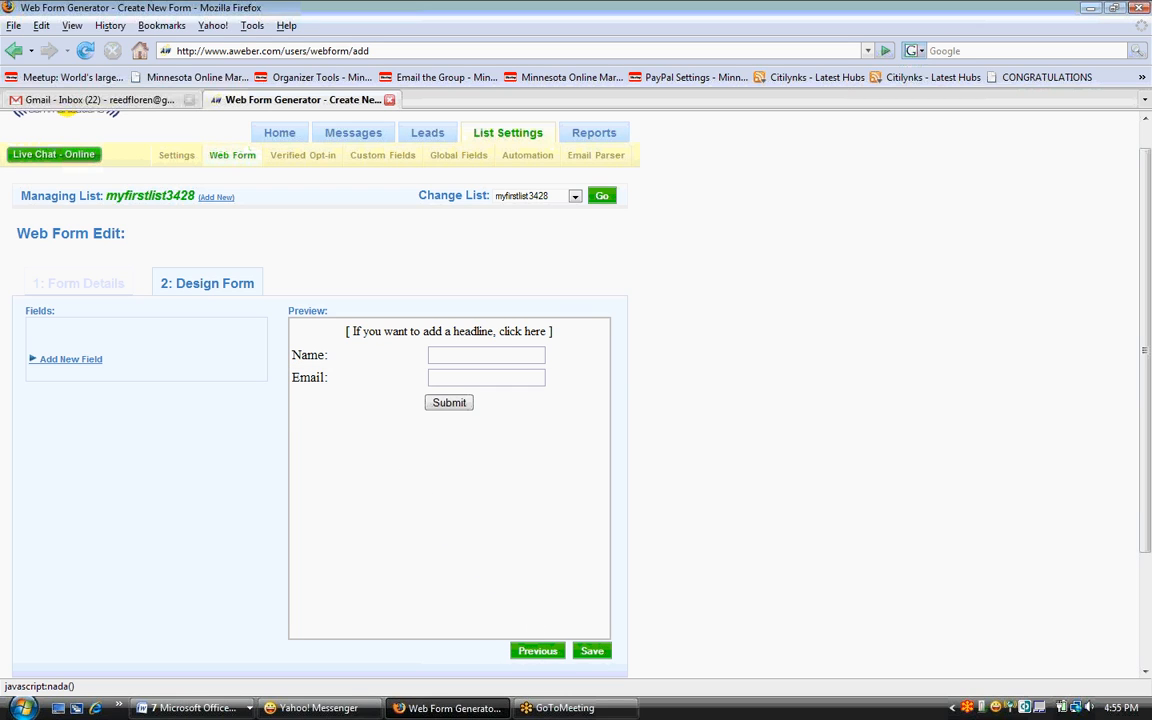
pyautogui.click(591, 651)
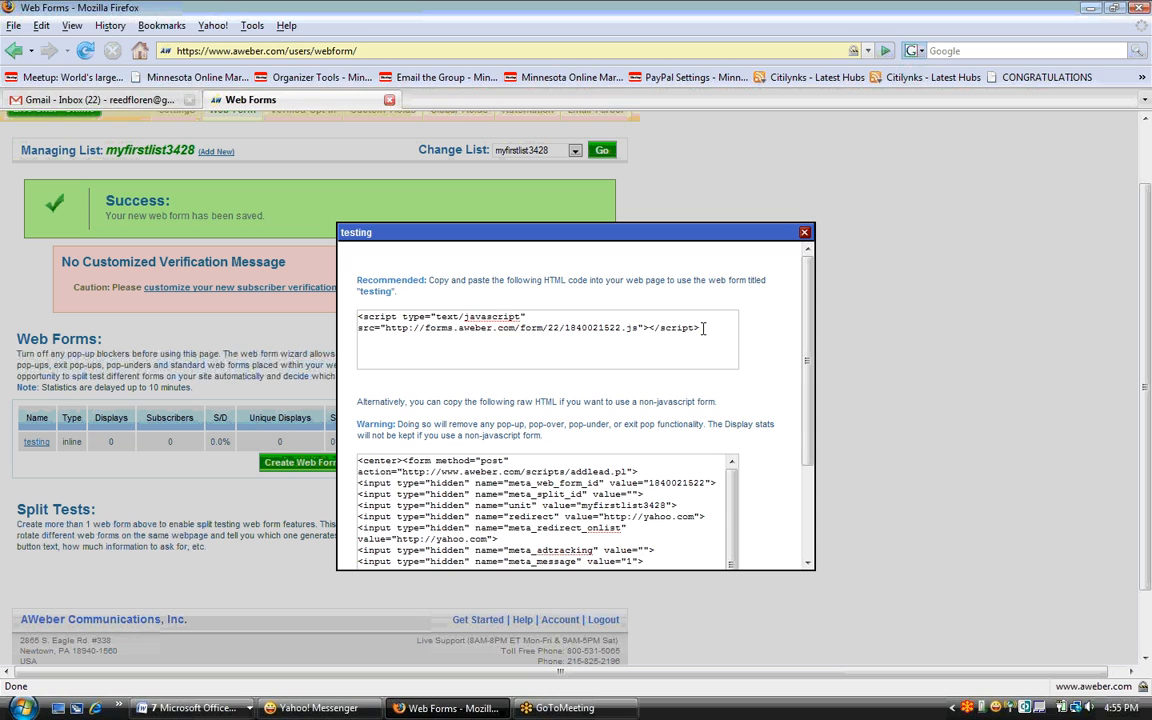
# Step: Examine the JavaScript snippet and raw HTML code of the "testing" form, including its redirect address, and close the code window
pyautogui.moveTo(704, 329)
pyautogui.mouseDown()
pyautogui.moveTo(442, 315)
pyautogui.moveTo(711, 336)
pyautogui.mouseUp()
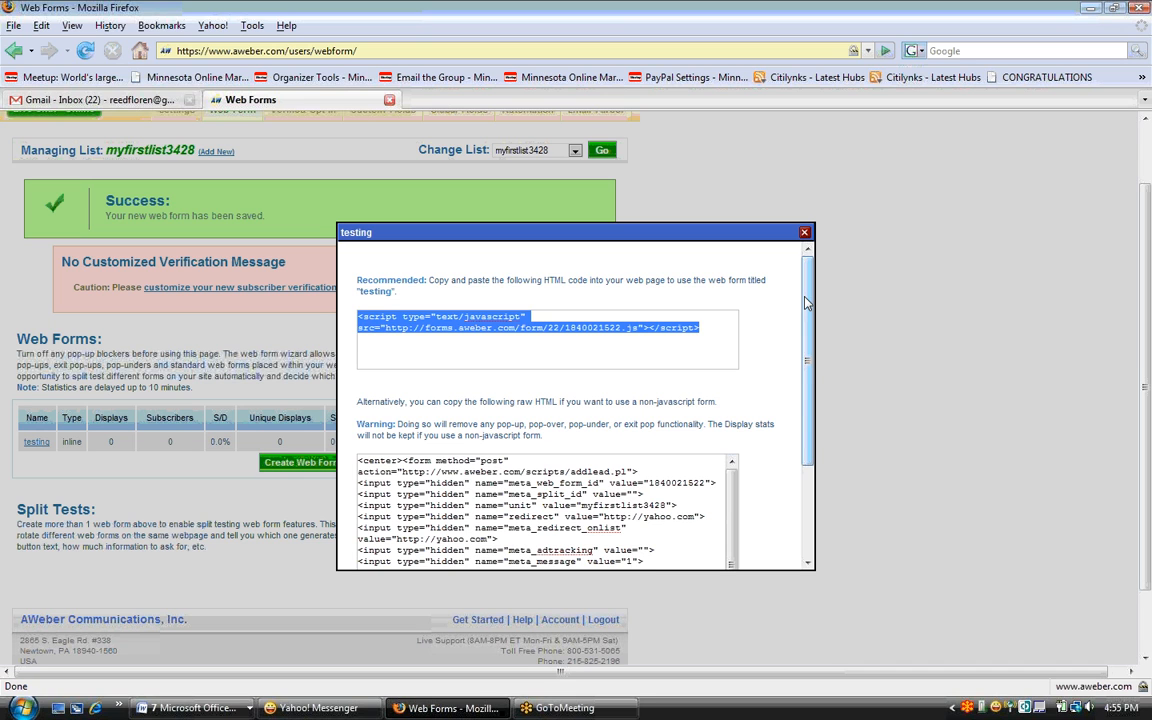
pyautogui.moveTo(806, 303); pyautogui.dragTo(800, 388)
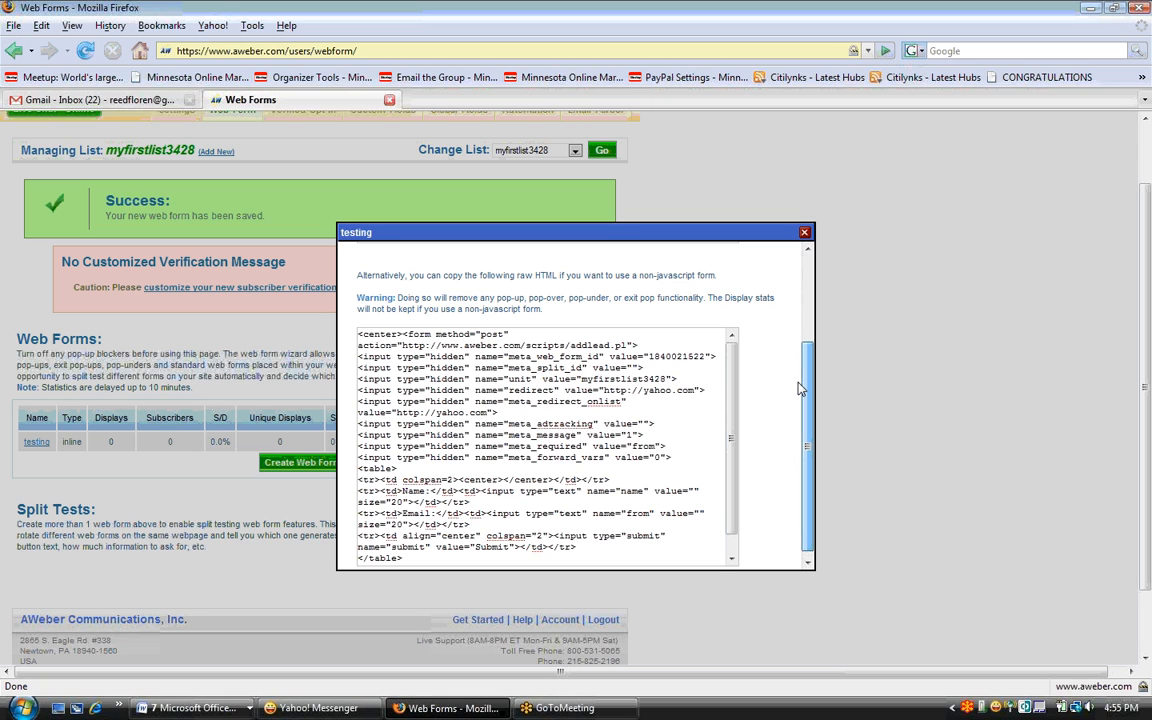
pyautogui.moveTo(358, 334); pyautogui.dragTo(545, 357)
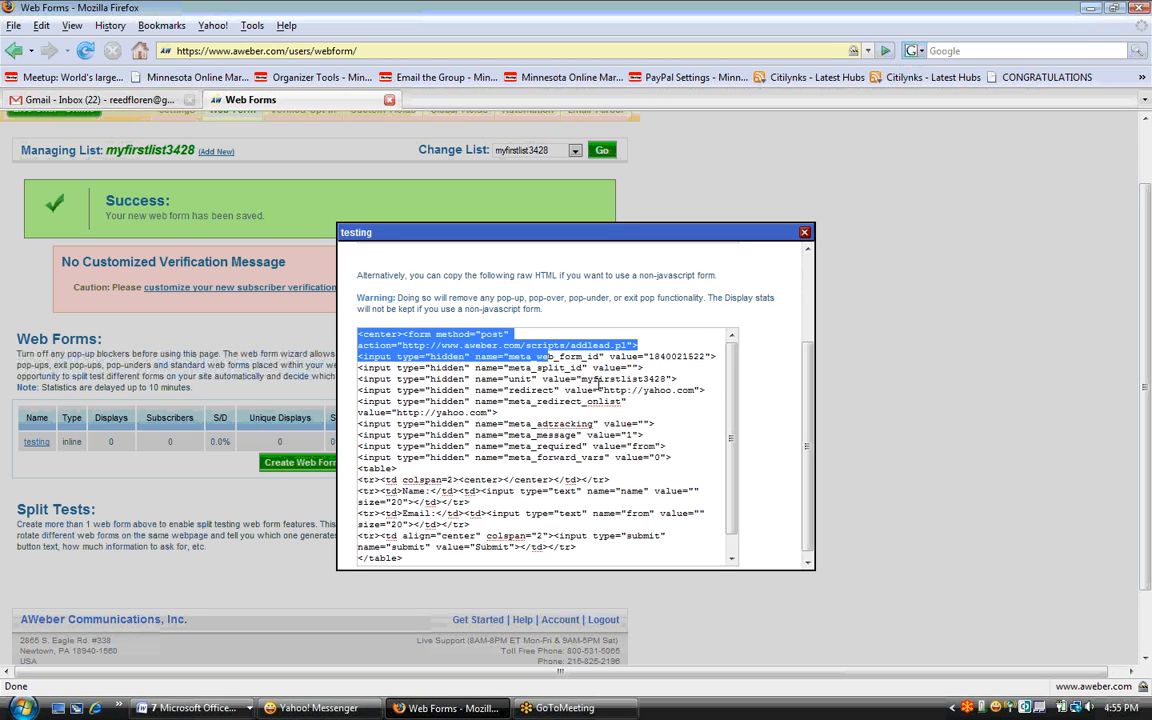
pyautogui.moveTo(604, 390); pyautogui.dragTo(697, 395)
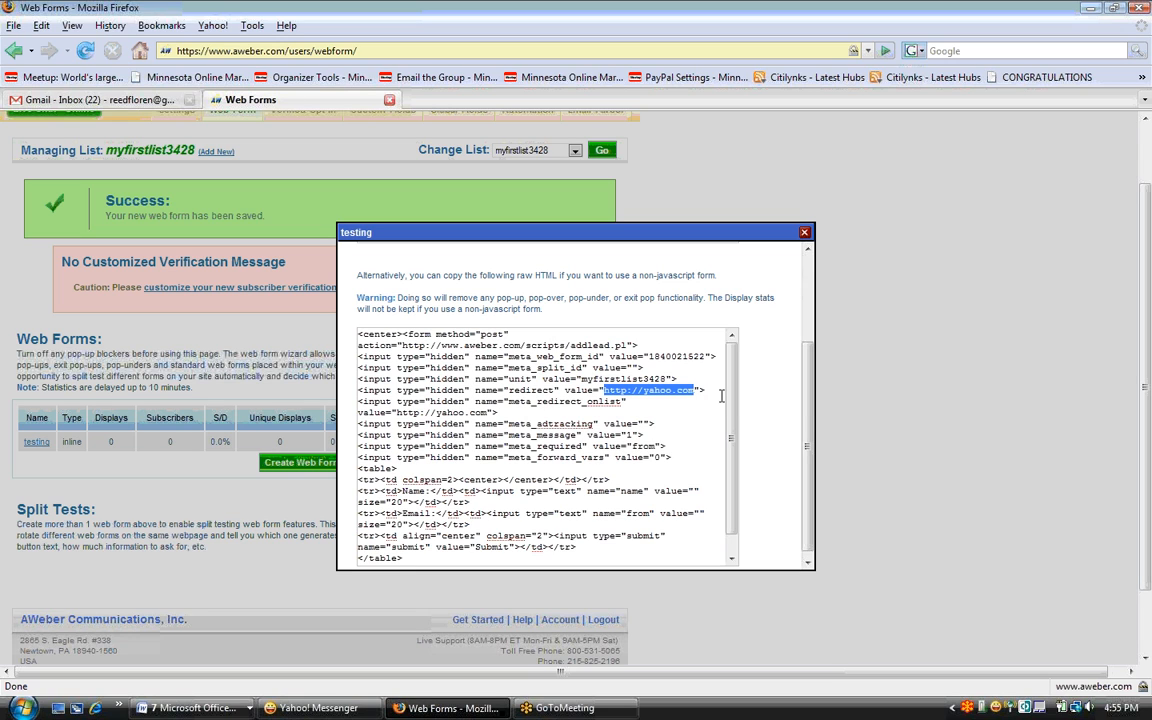
pyautogui.scroll(-1, 736, 484)
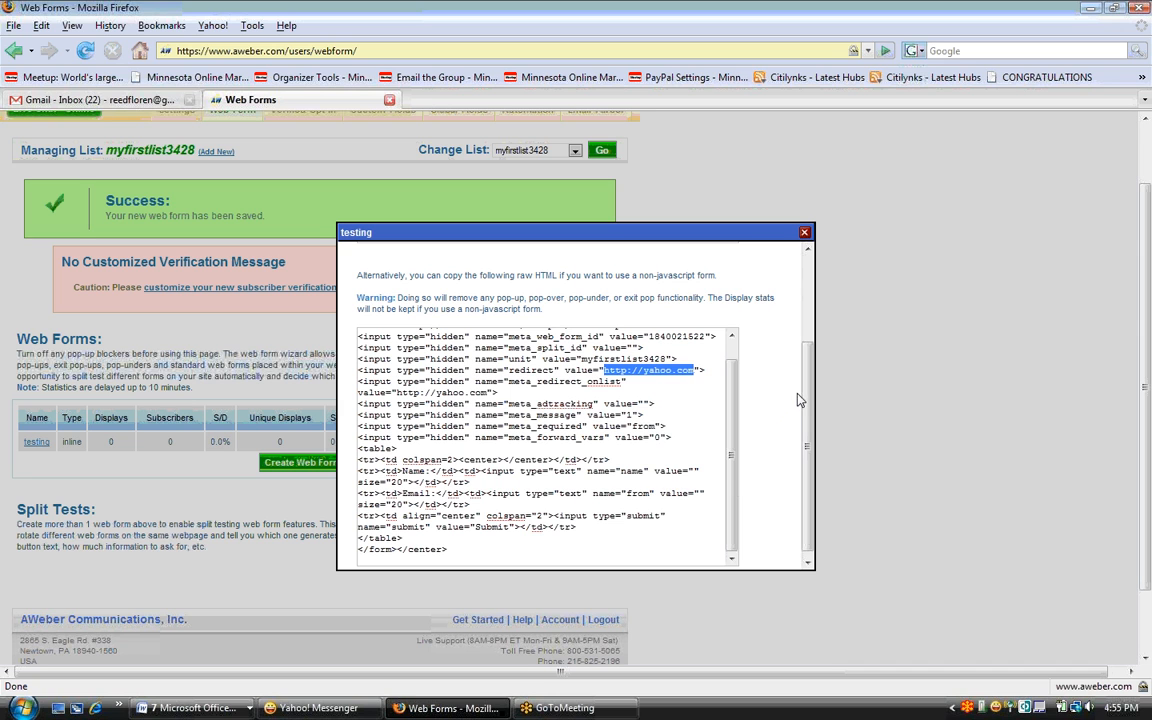
pyautogui.moveTo(808, 395)
pyautogui.mouseDown()
pyautogui.moveTo(820, 322)
pyautogui.moveTo(816, 383)
pyautogui.mouseUp()
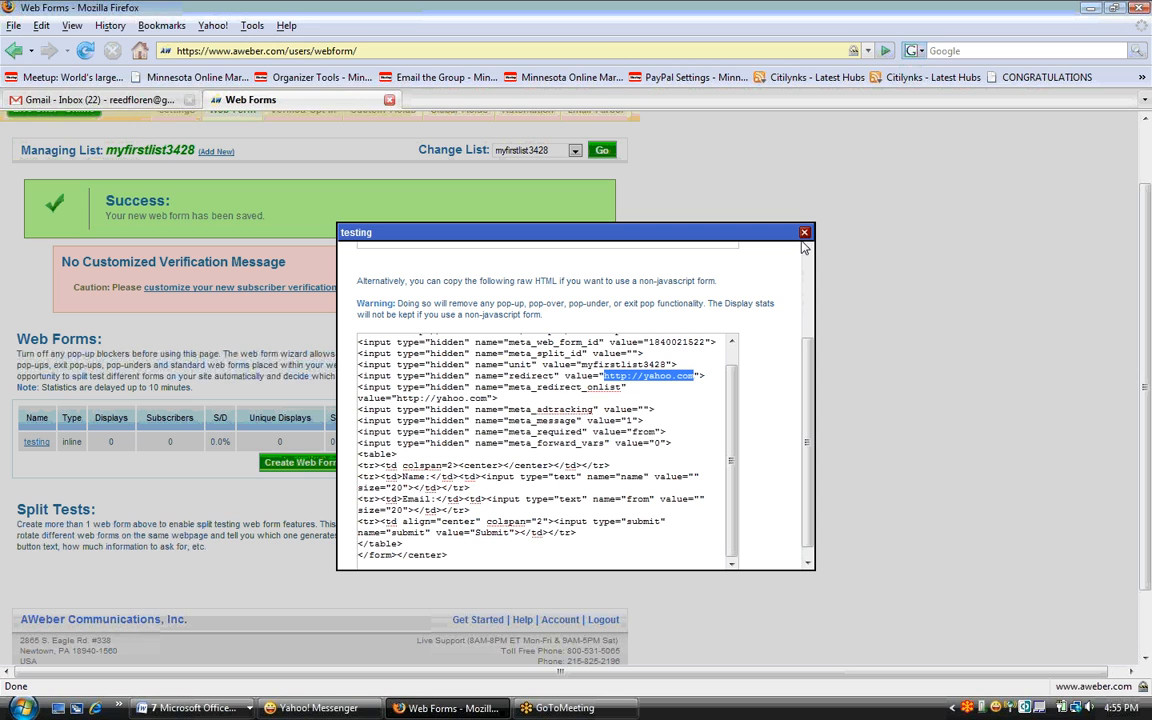
pyautogui.click(804, 234)
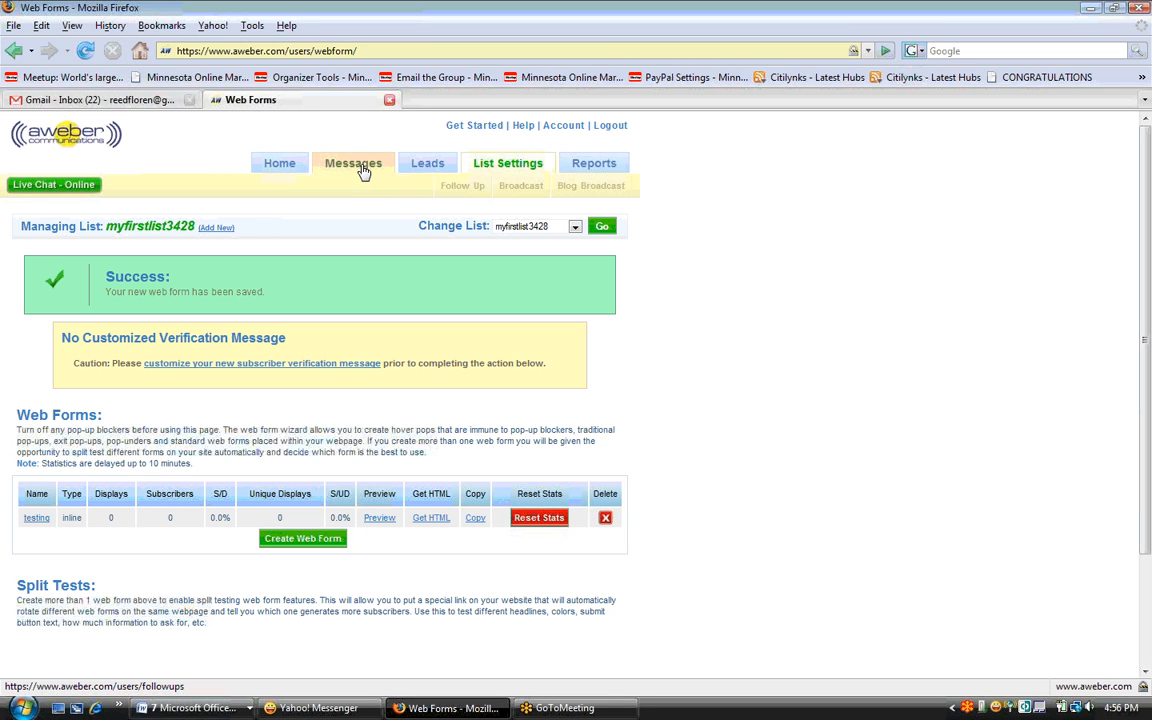
# Step: Create a new broadcast message for myfirstlist3428 and examine its options for including or excluding other lists
pyautogui.click(521, 185)
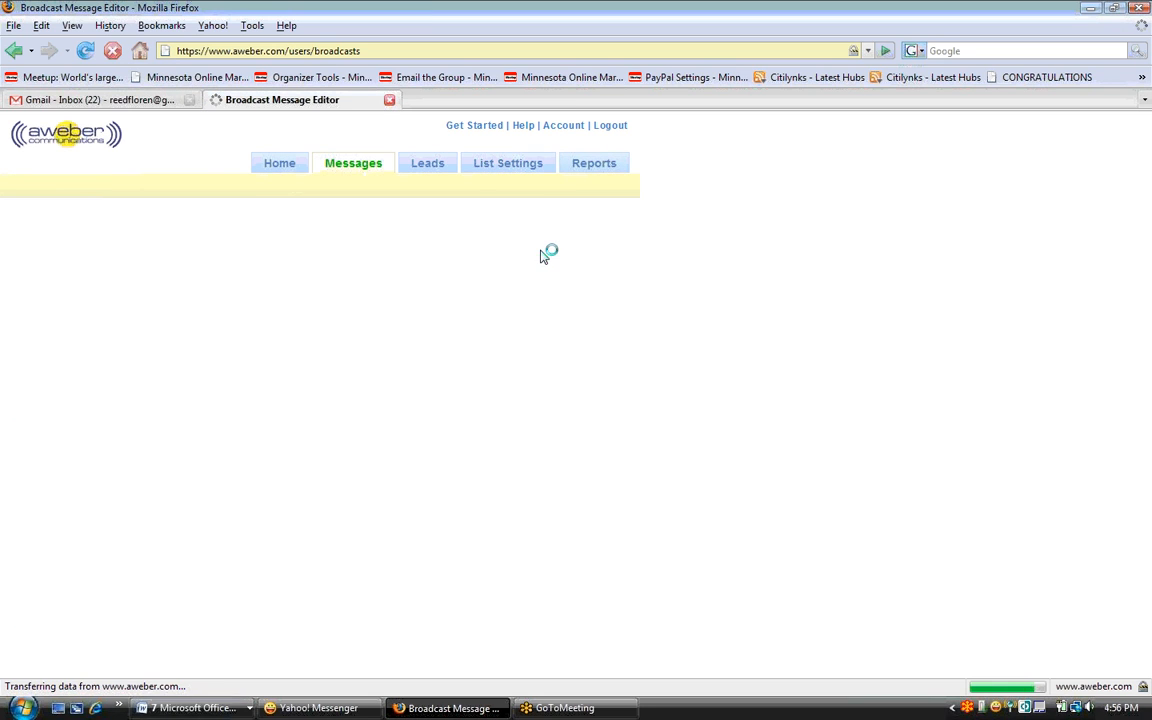
pyautogui.click(362, 323)
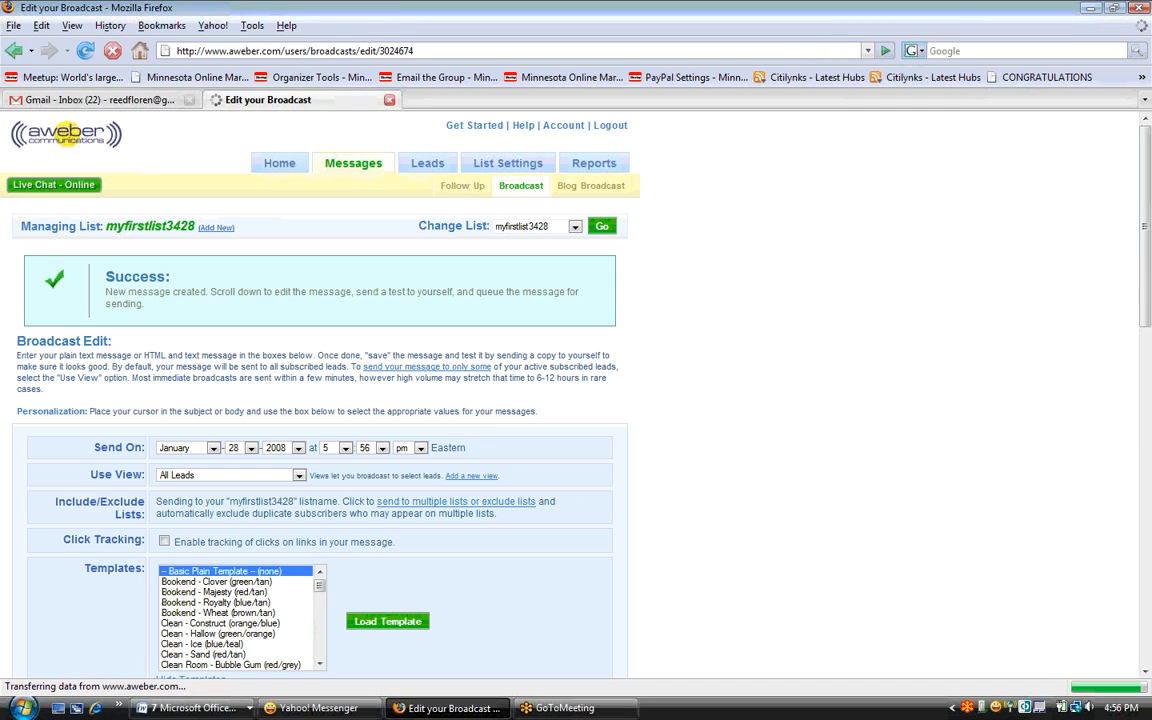
pyautogui.scroll(-2, 320, 395)
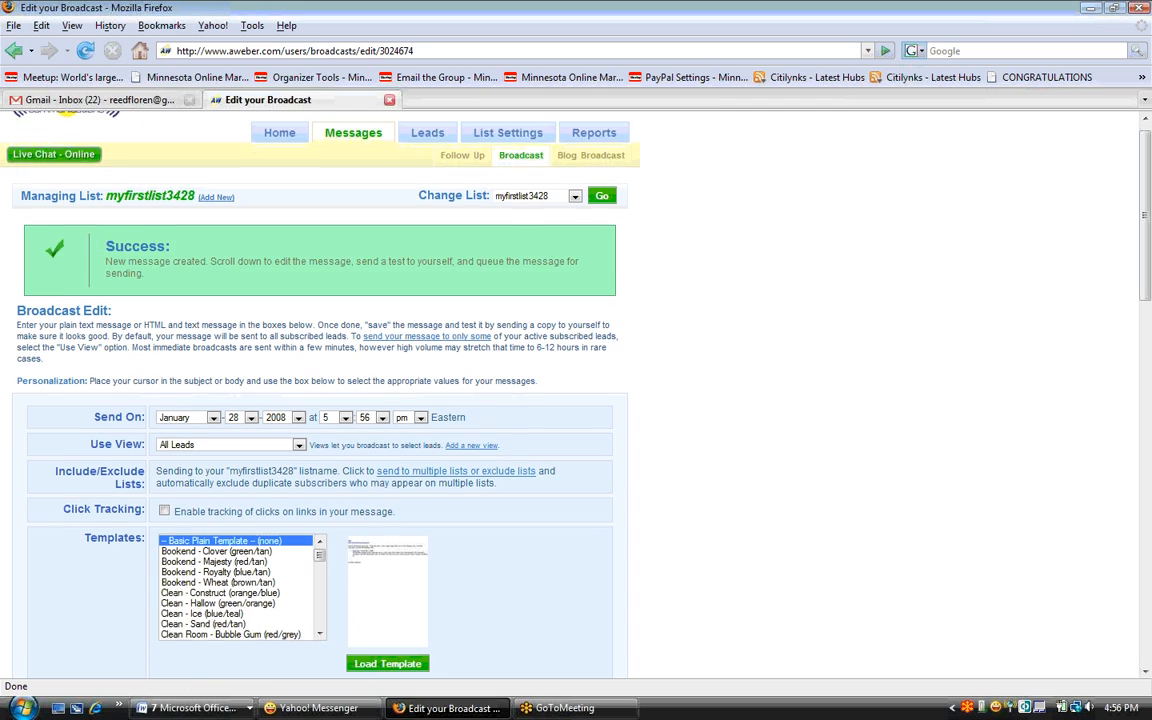
pyautogui.scroll(-2, 320, 395)
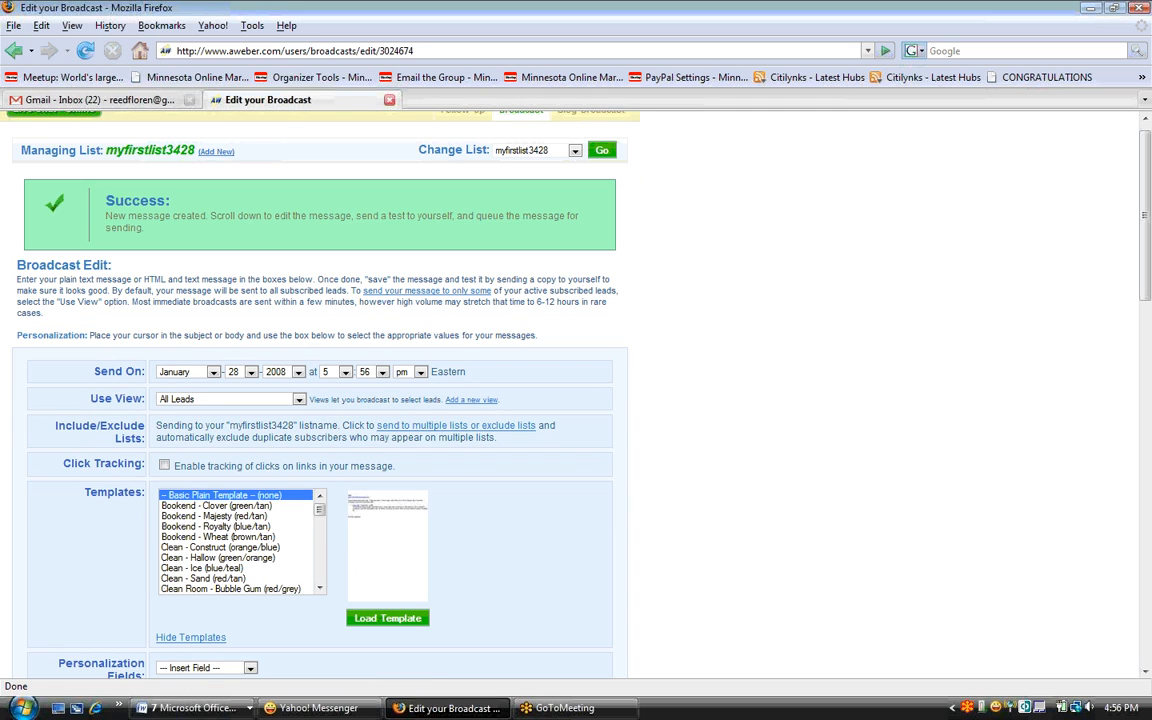
pyautogui.scroll(-4, 399, 340)
pyautogui.click(399, 340)
pyautogui.scroll(-5, 399, 340)
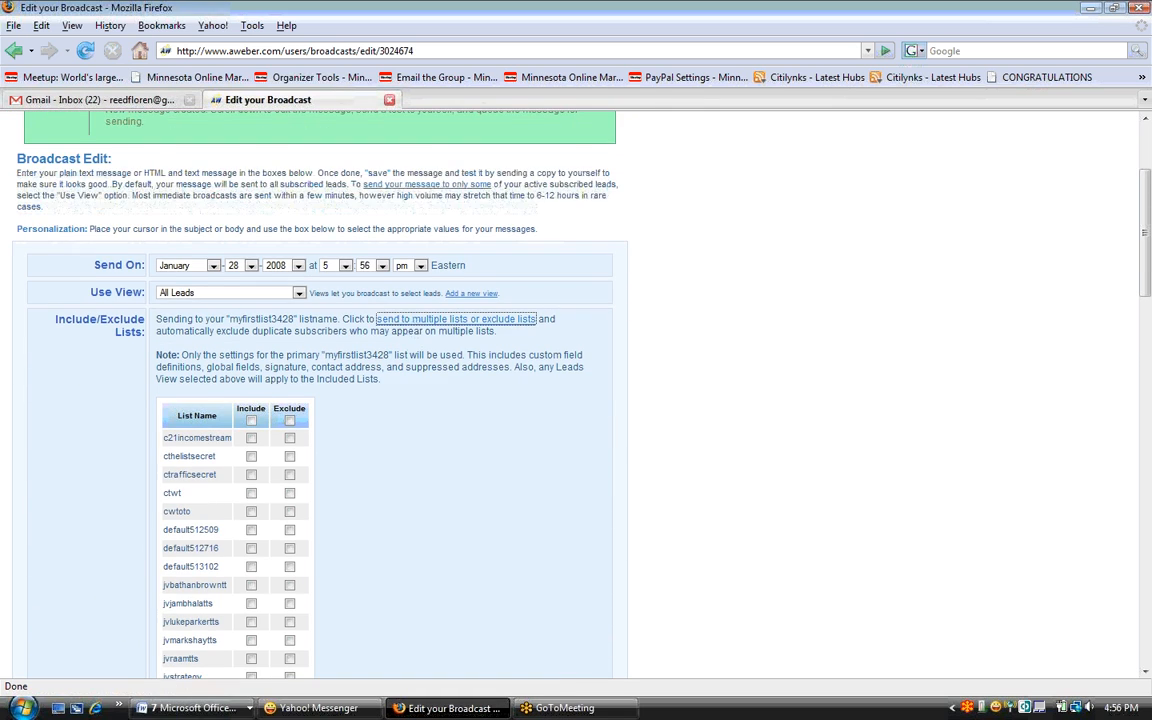
pyautogui.scroll(3, 473, 168)
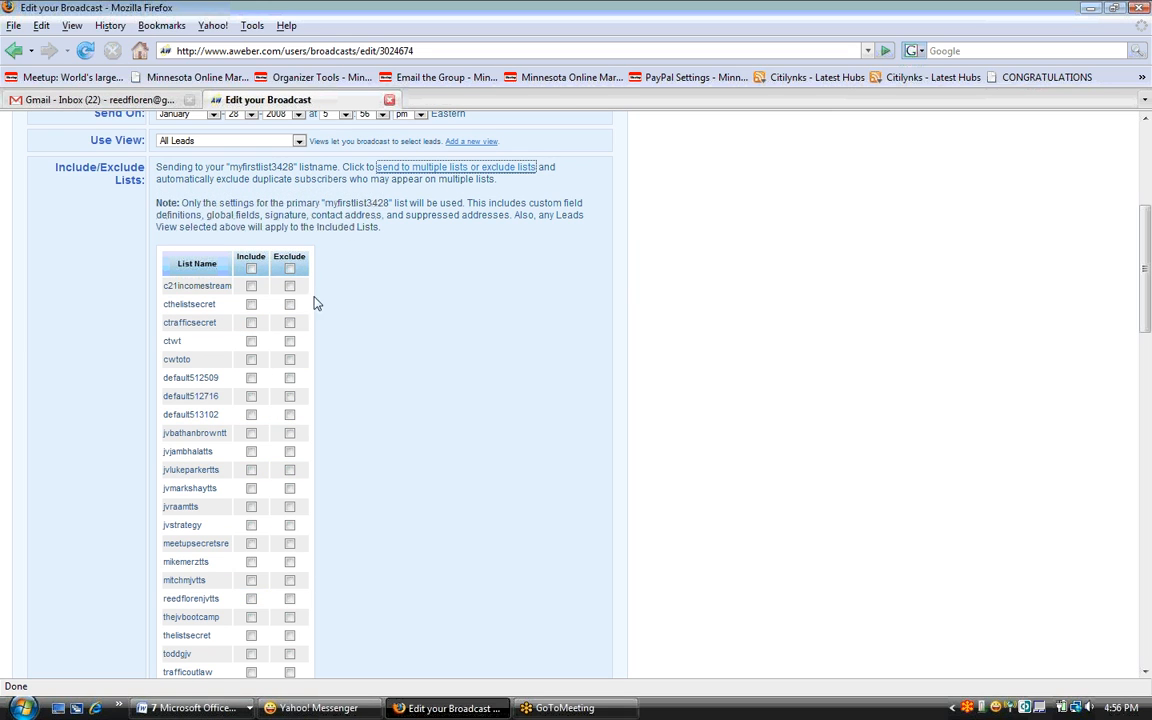
pyautogui.click(405, 166)
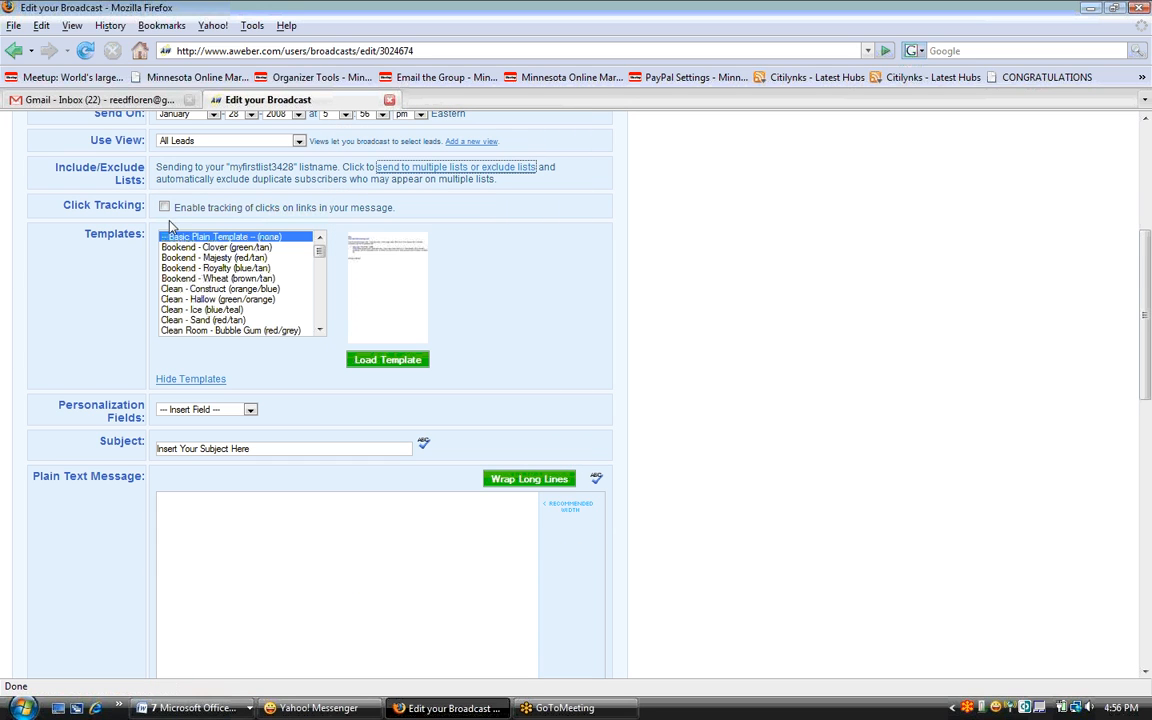
# Step: Enable click tracking for the broadcast and set its subject to "{!firstname_fix}, test" using the first-name personalization field
pyautogui.click(164, 208)
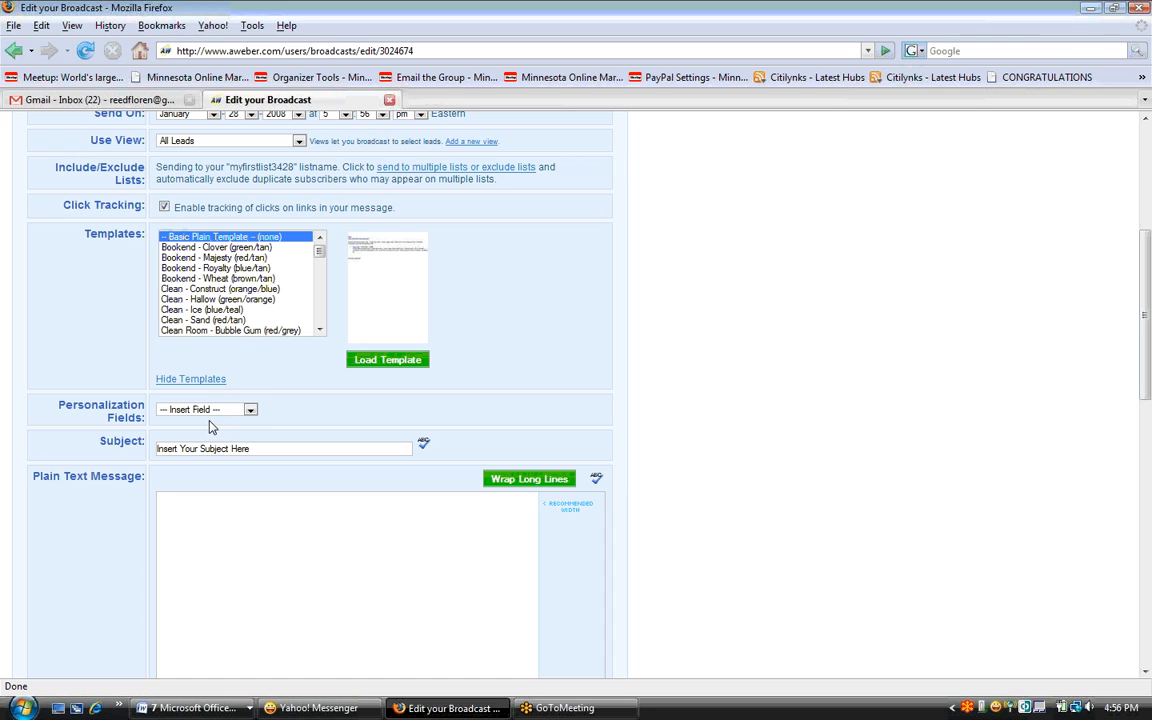
pyautogui.click(205, 410)
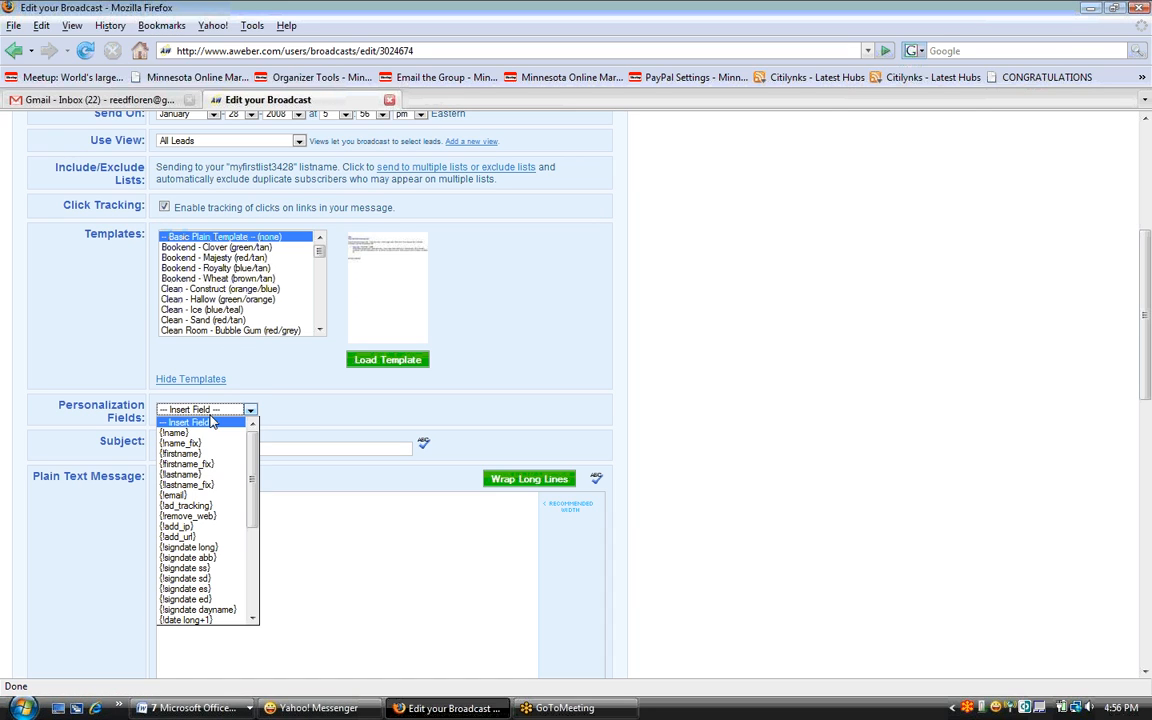
pyautogui.click(190, 464)
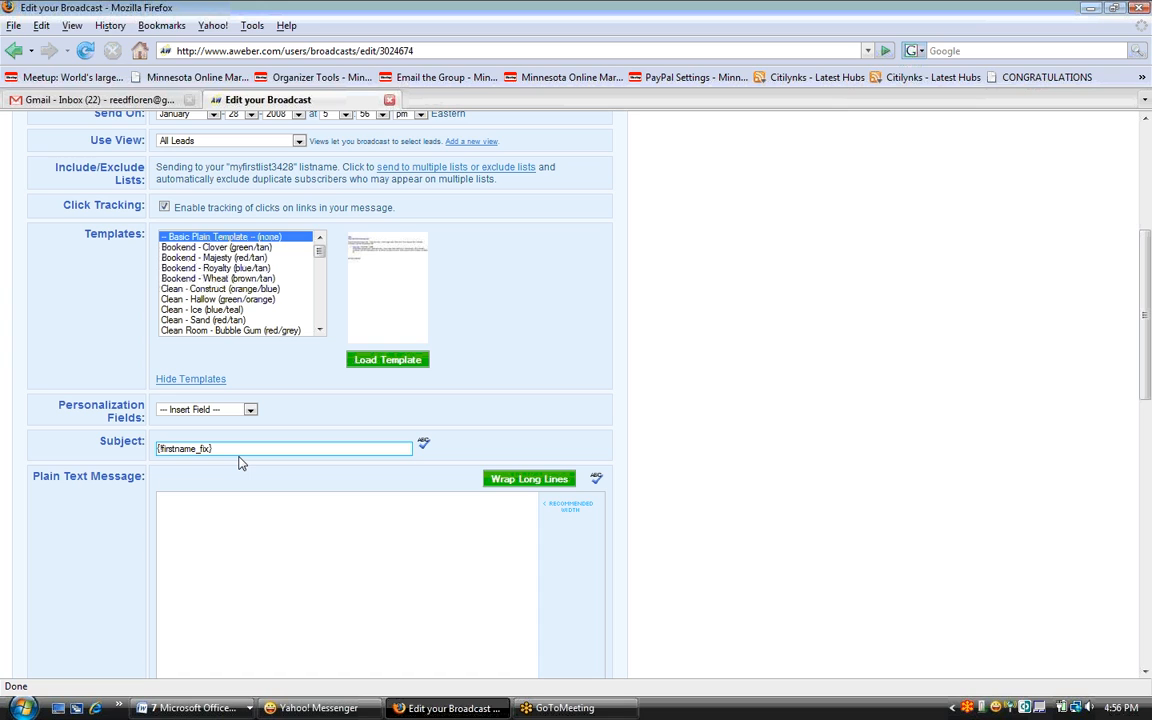
pyautogui.write(', test')
# Step: Write "Testing" as the plain text message of the broadcast
pyautogui.click(249, 585)
pyautogui.write('Testi')
pyautogui.press('BackSpace')
pyautogui.press('BackSpace')
pyautogui.write('ting')
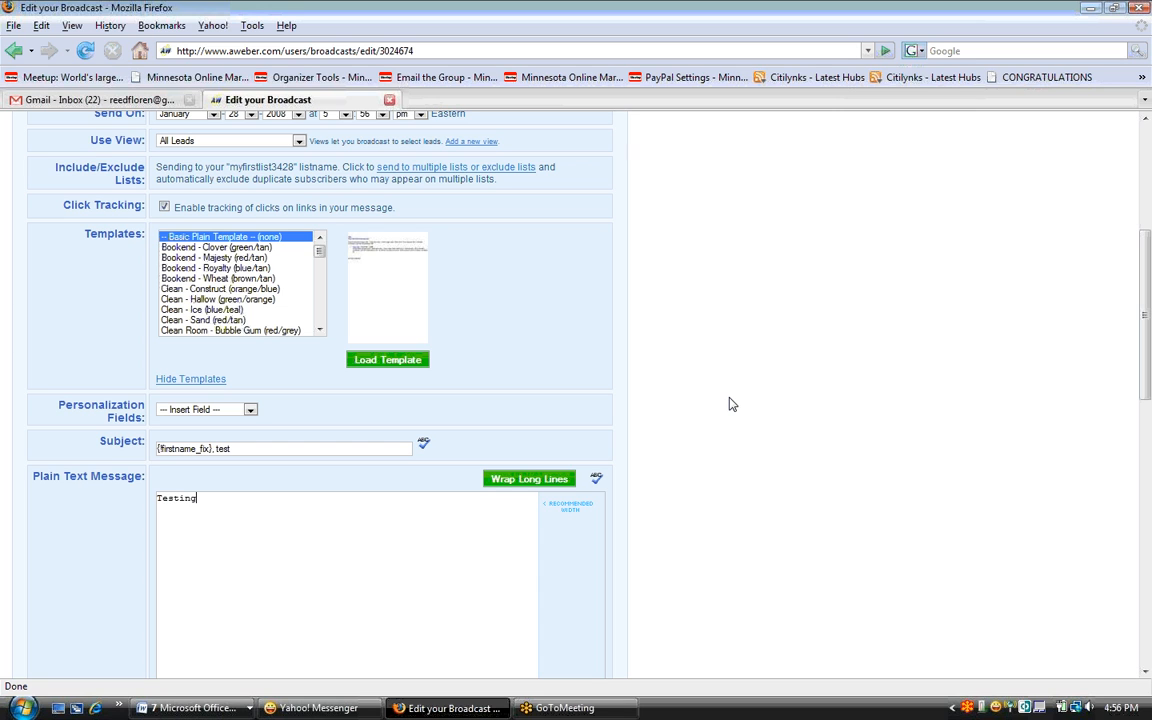
pyautogui.scroll(-3, 729, 403)
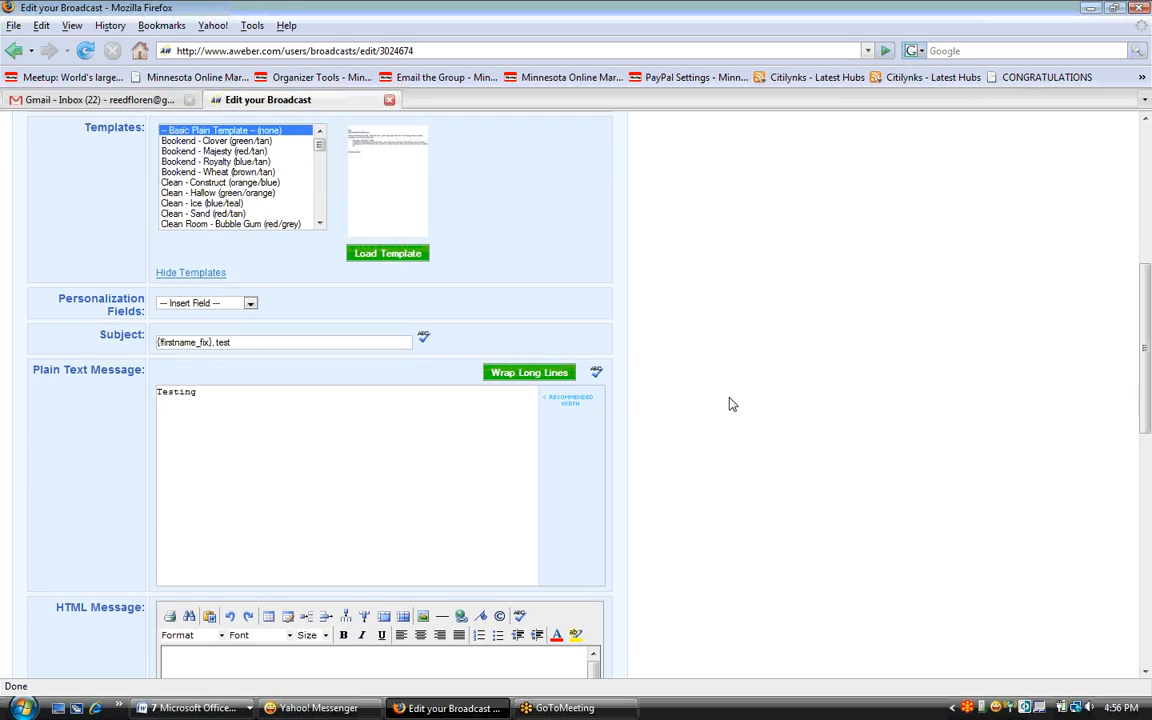
# Step: Append a long unbroken string of random filler letters after "Testing" in the plain text message and wrap its long lines
pyautogui.write('fdnfosdpnfosdpfkp')
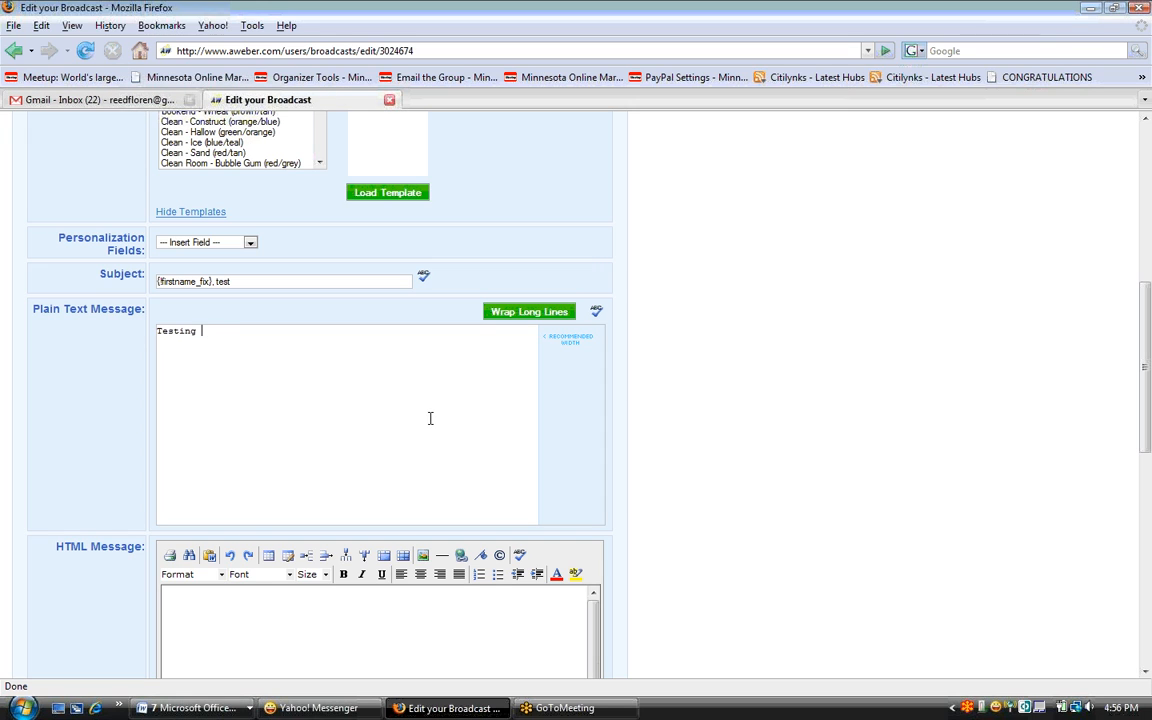
pyautogui.write('fkpfksdpfksdpfkpsdkfpsdkfpsdkfpsd')
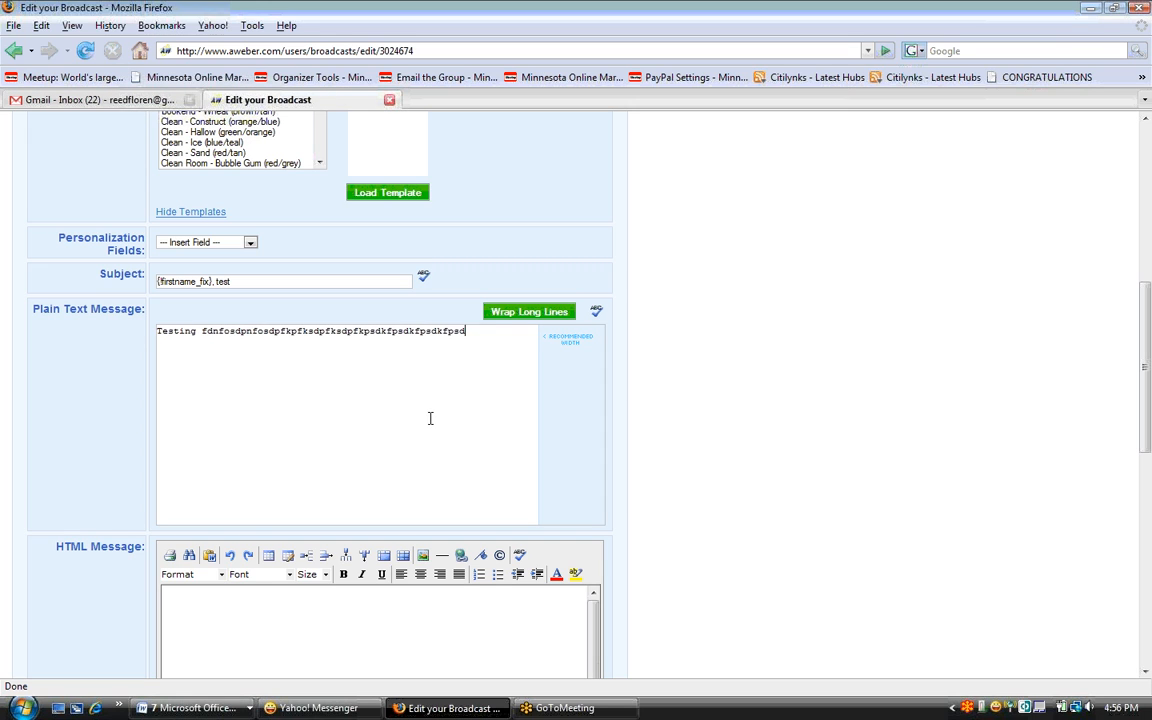
pyautogui.write('kfpsdkfpsdkfpsdkfpskdfpkspfkspfksdfa')
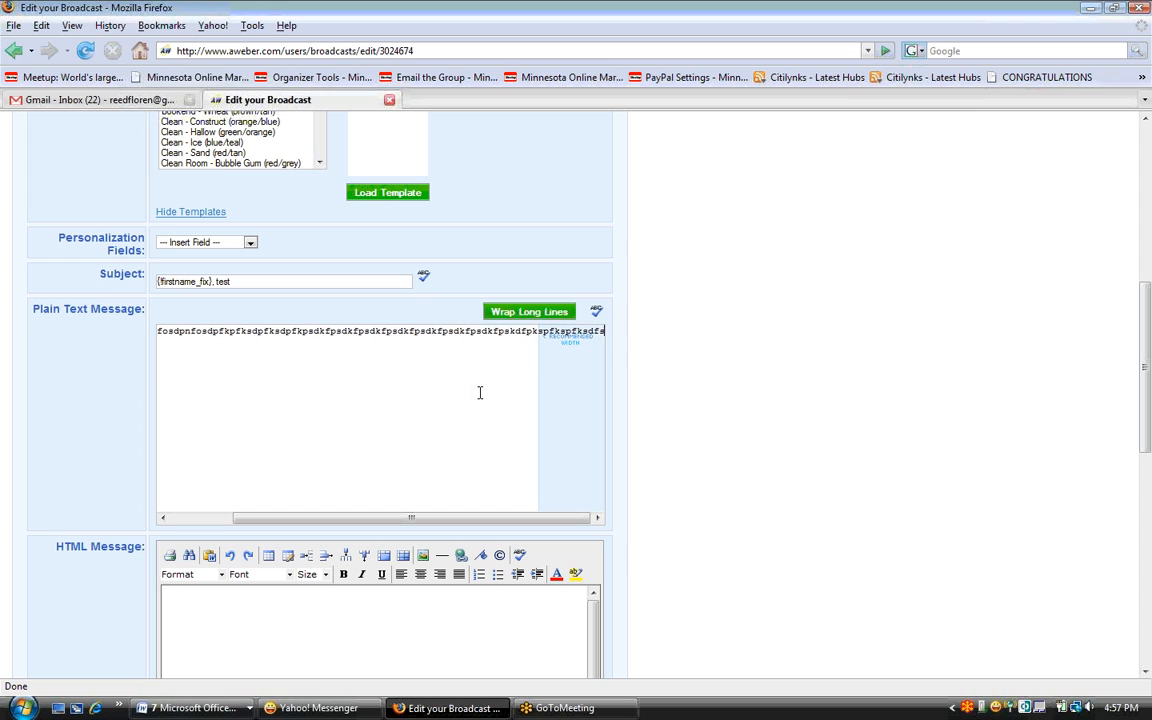
pyautogui.click(518, 317)
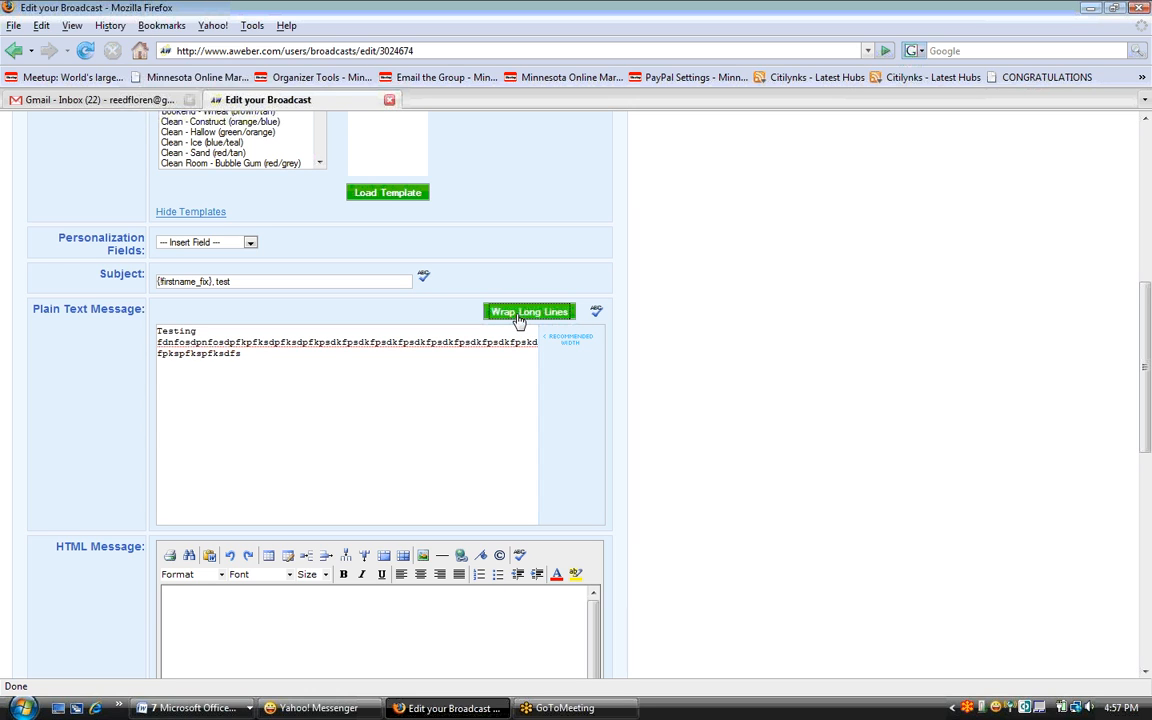
# Step: Enable publishing the broadcast in the RSS/XML feed or HTML archive and review the web archive link
pyautogui.scroll(-5, 518, 317)
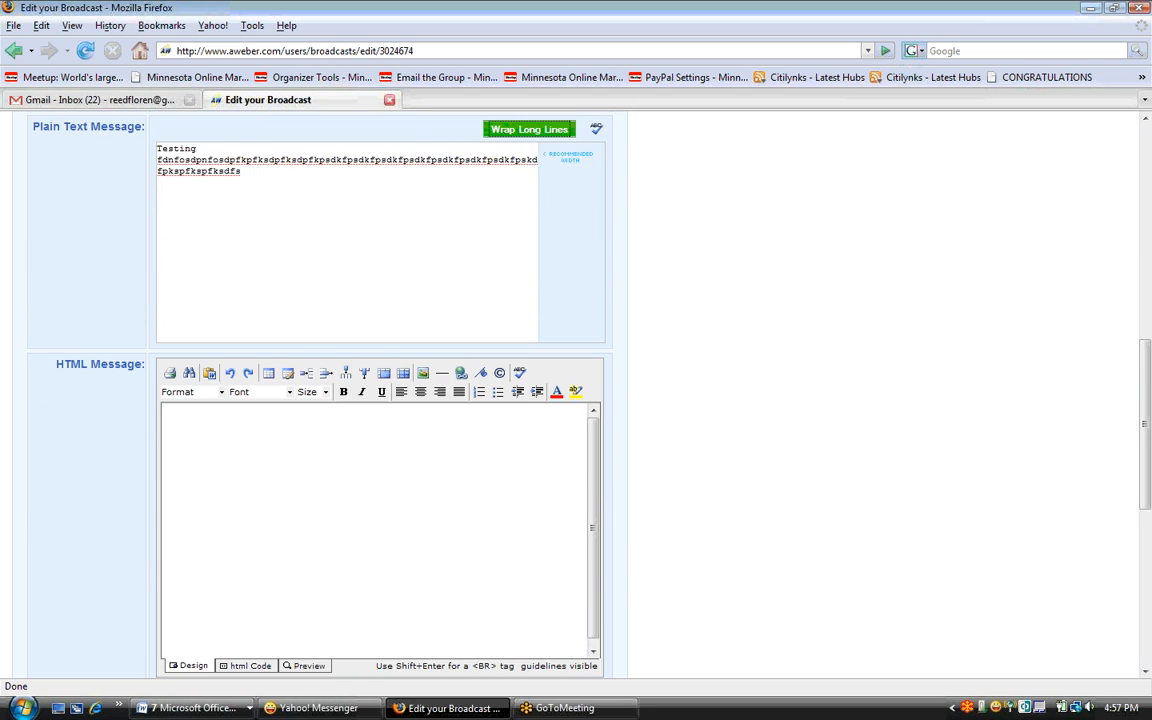
pyautogui.scroll(-6, 342, 320)
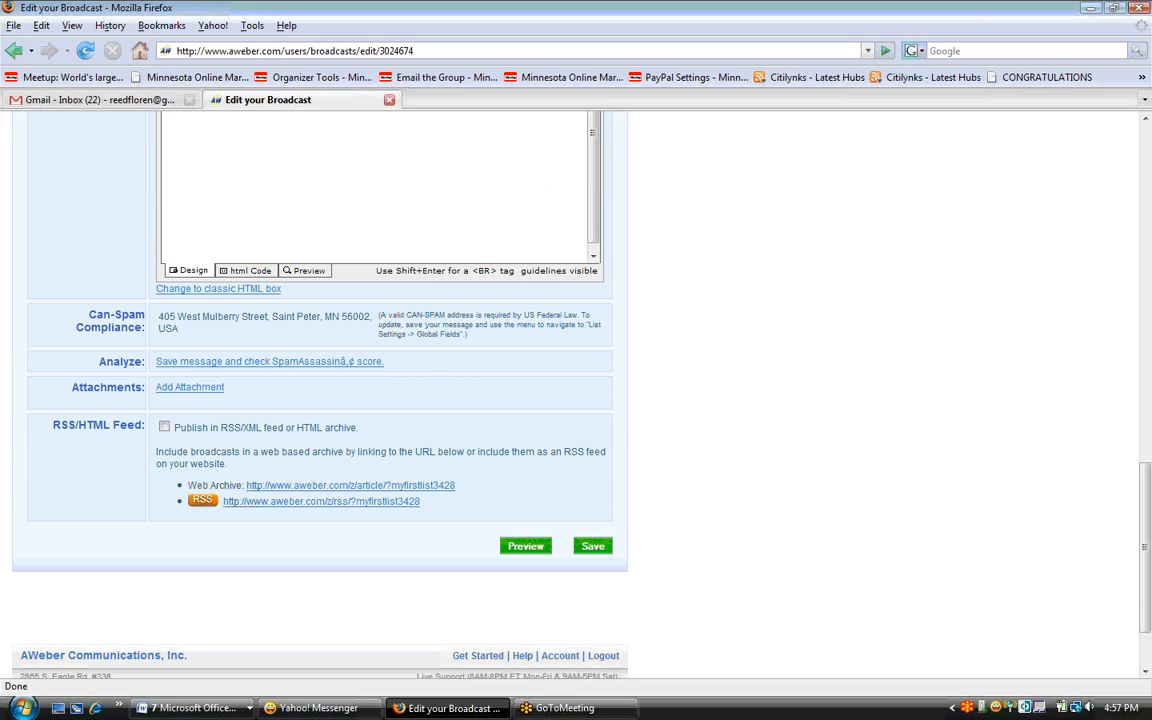
pyautogui.click(164, 428)
pyautogui.moveTo(238, 428); pyautogui.dragTo(540, 483)
# Step: Save the broadcast and queue it for sending to the list on its scheduled date
pyautogui.click(589, 547)
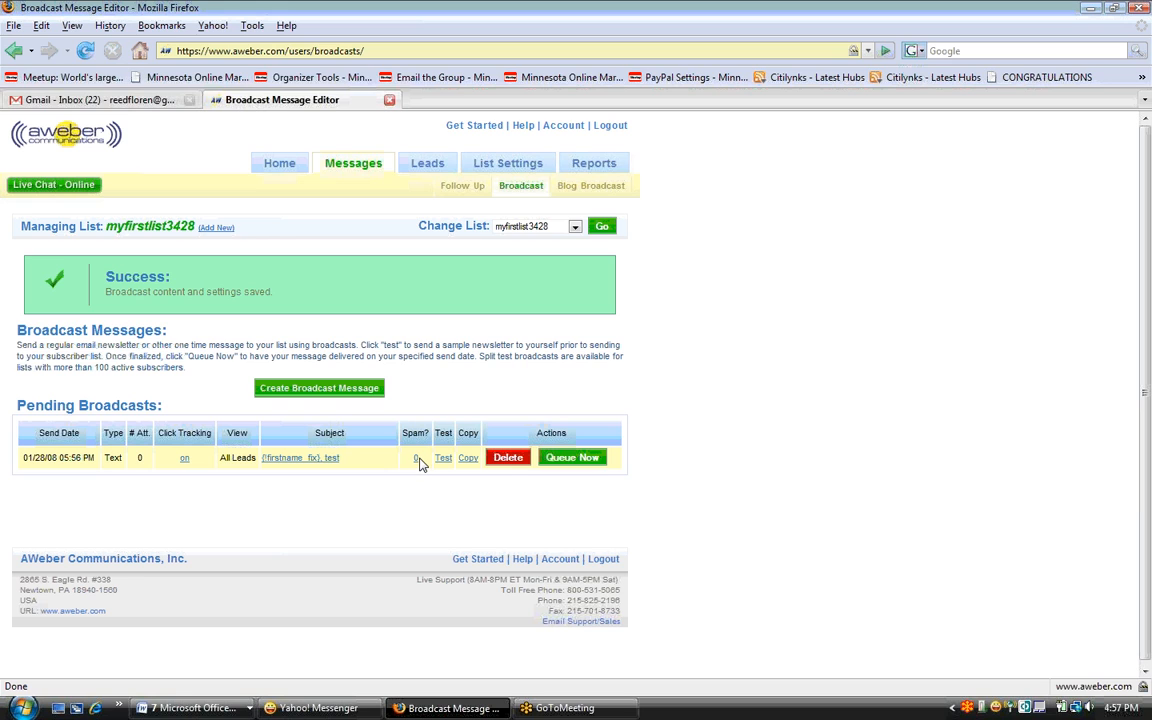
pyautogui.click(565, 465)
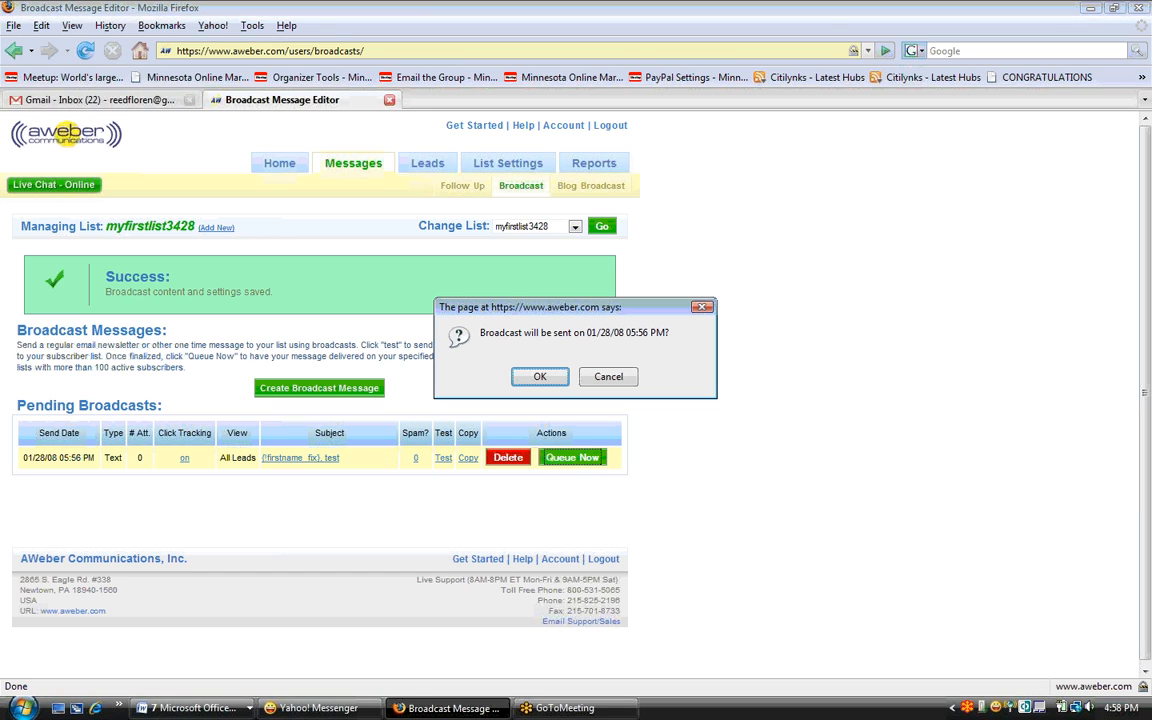
pyautogui.click(539, 376)
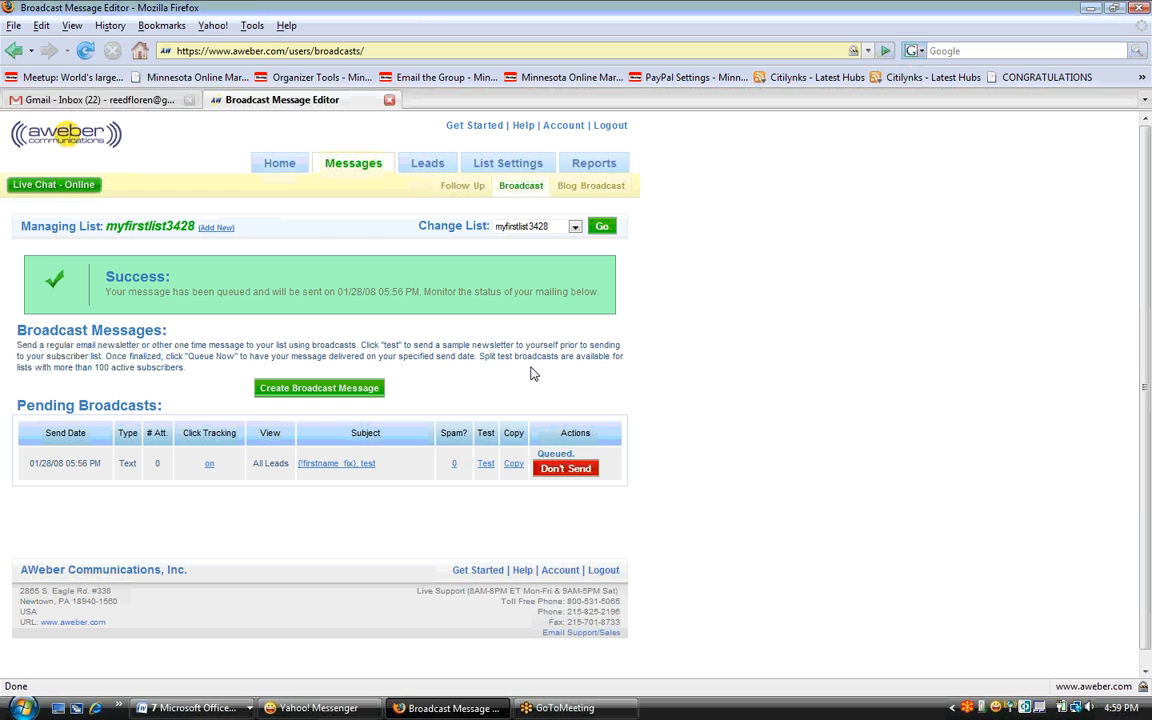
# Step: Return to the list's web forms and display the HTML code of the "testing" form
pyautogui.moveTo(507, 174)
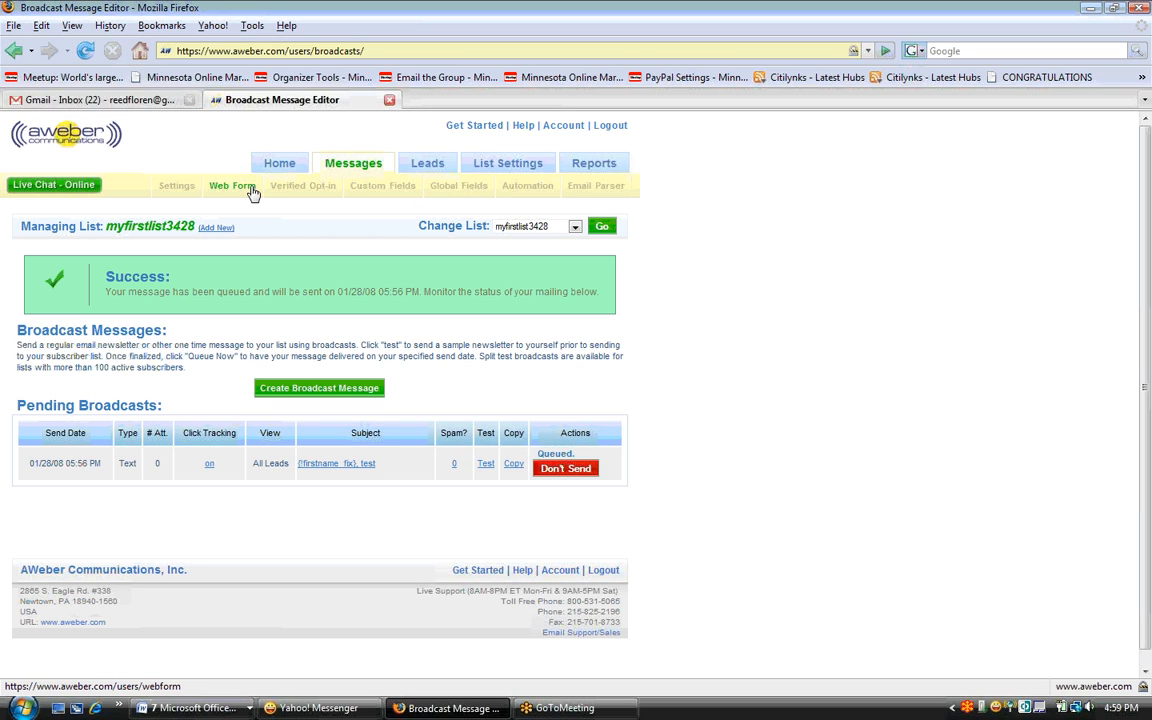
pyautogui.click(232, 186)
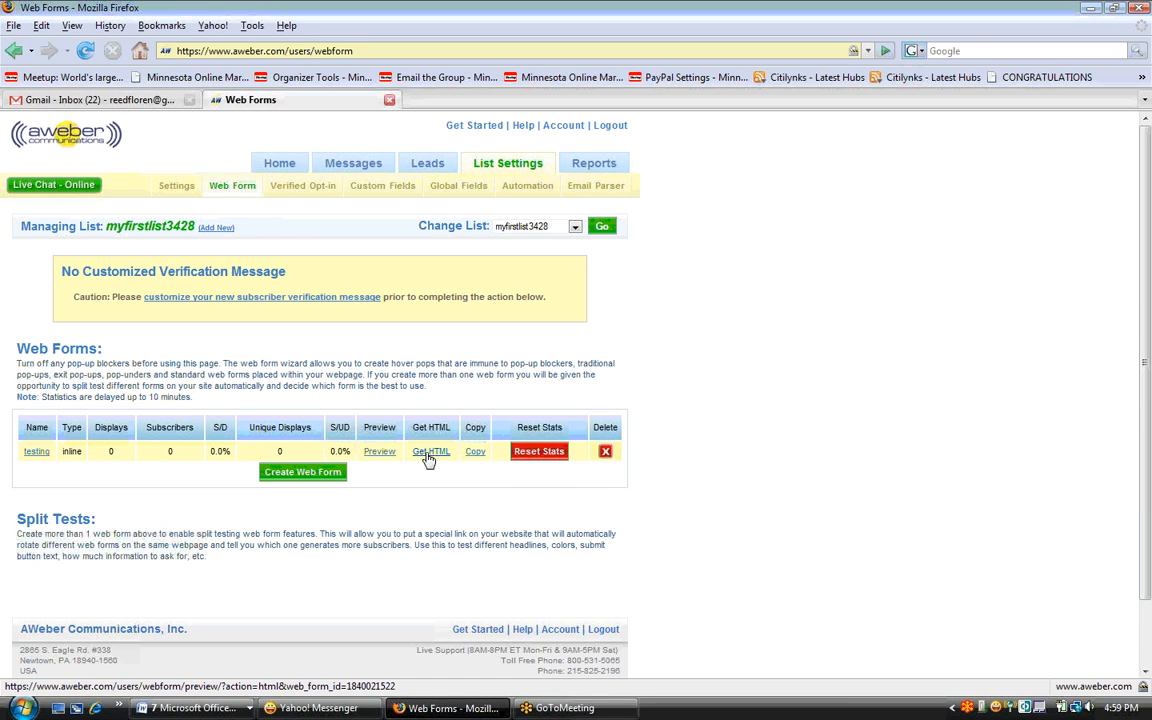
pyautogui.click(428, 452)
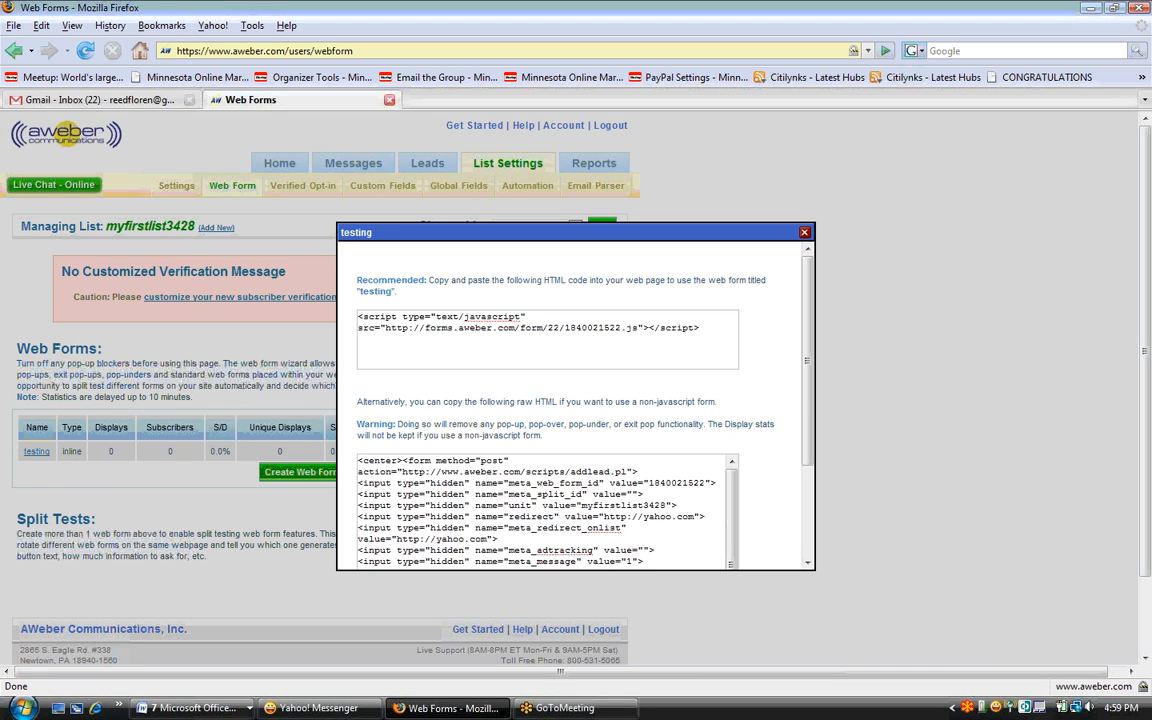